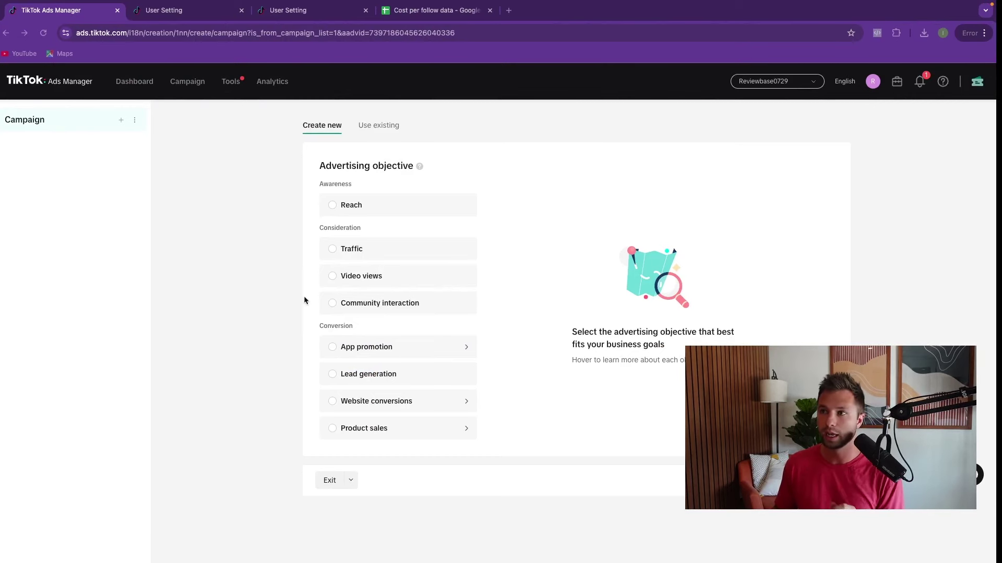
Choose Community interaction as the new campaign's advertising objective and read through its listed uses
{"action": "mouse_move", "coordinate": [353, 308]}
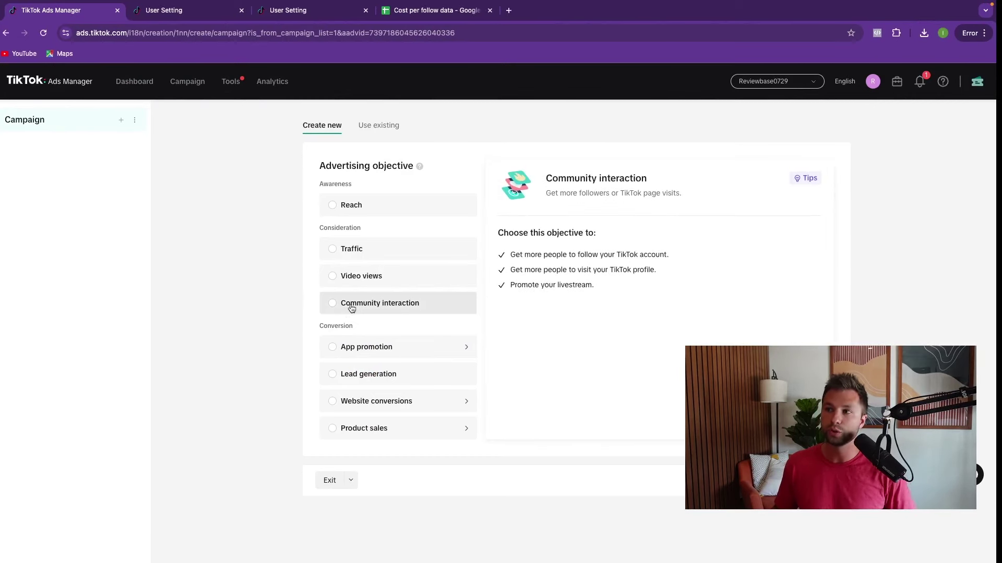
{"action": "left_click", "coordinate": [324, 309]}
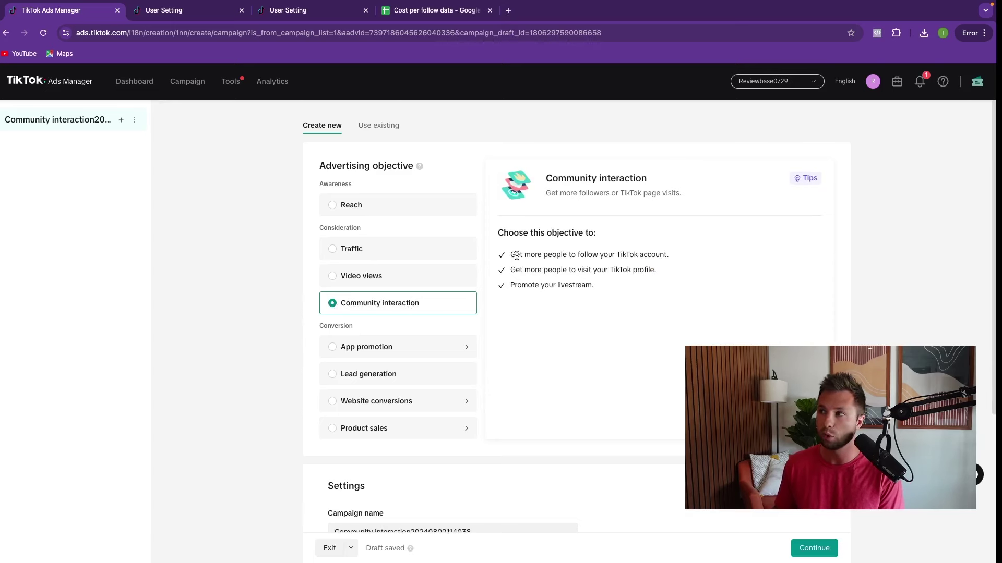
{"action": "left_click_drag", "start_coordinate": [517, 256], "coordinate": [669, 265]}
{"action": "left_click_drag", "start_coordinate": [578, 270], "coordinate": [601, 271]}
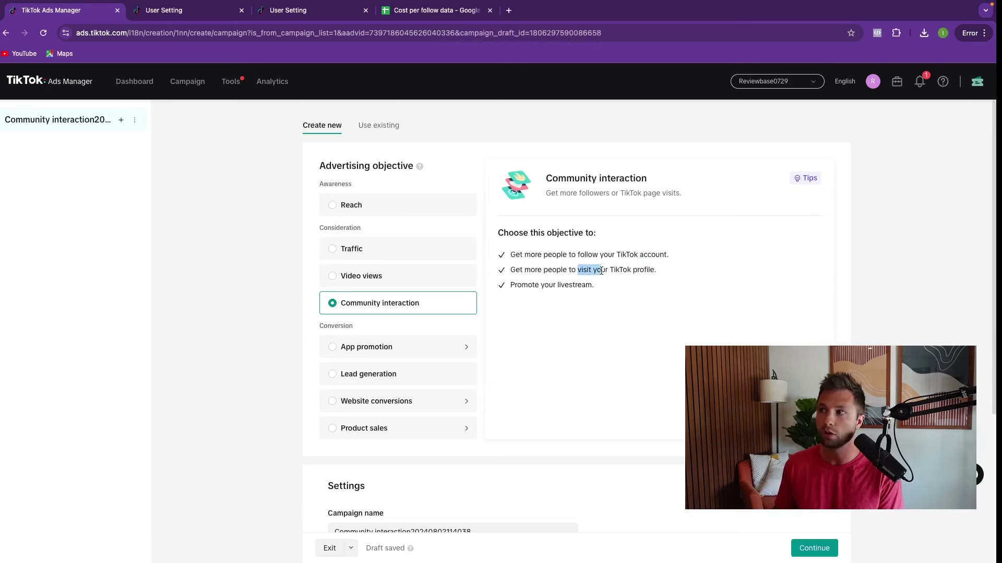
{"action": "left_click_drag", "start_coordinate": [510, 284], "coordinate": [581, 289]}
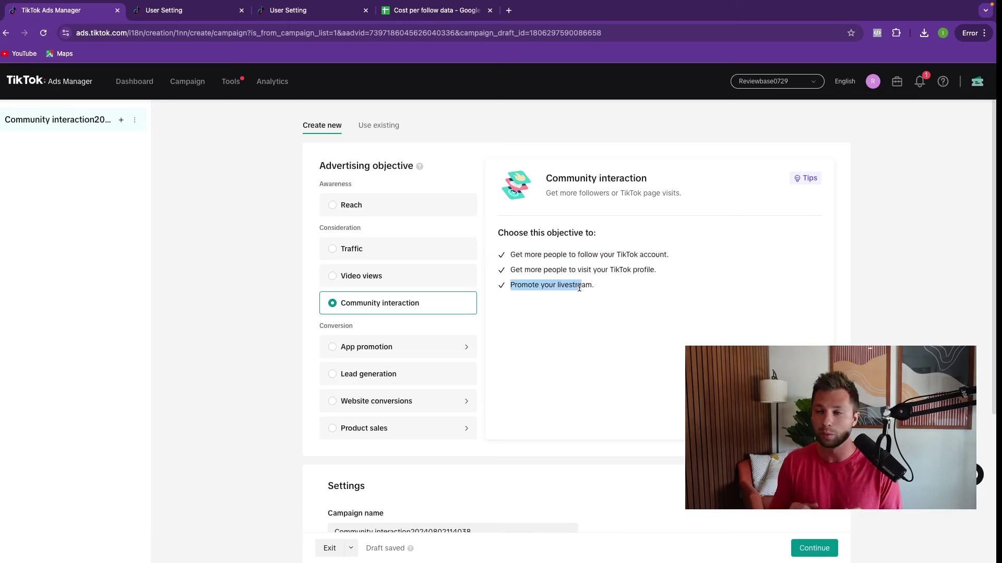
Rename the campaign to "Follow" and continue to the ad group settings
{"action": "scroll", "coordinate": [516, 322], "scroll_direction": "down", "scroll_amount": 5}
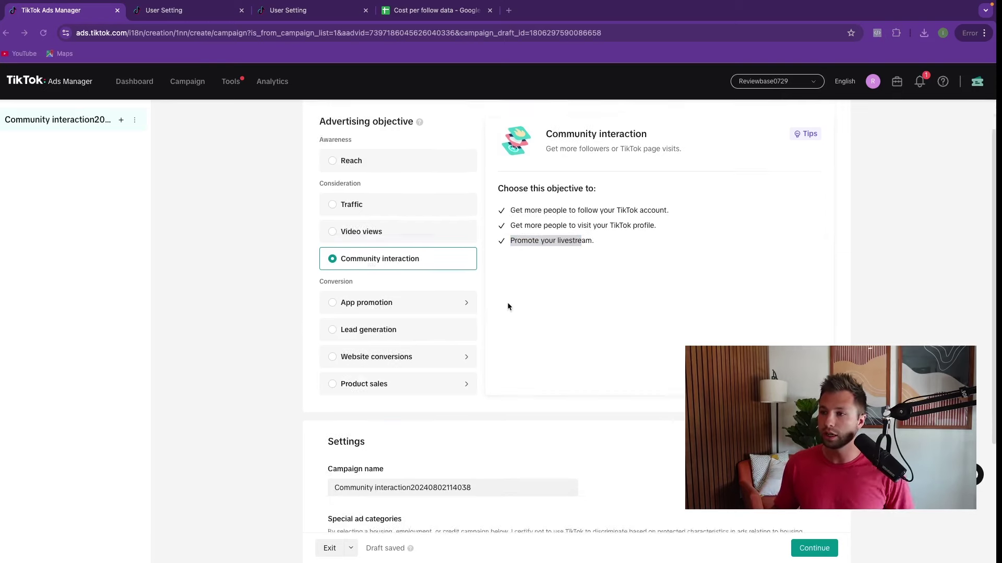
{"action": "left_click", "coordinate": [483, 313]}
{"action": "key", "text": "super+a"}
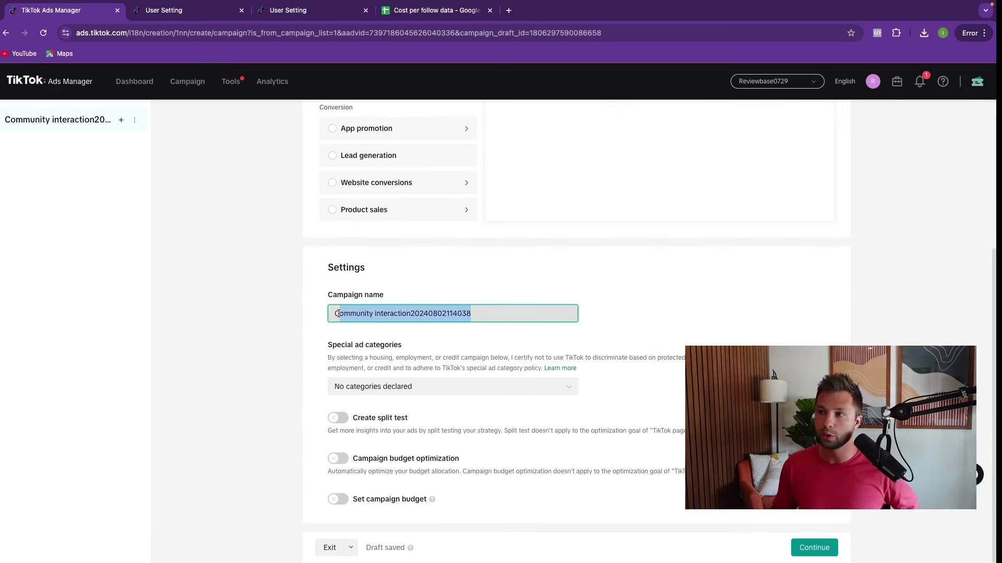
{"action": "key", "text": "Left"}
{"action": "key", "text": "Delete"}
{"action": "type", "text": "Fol"}
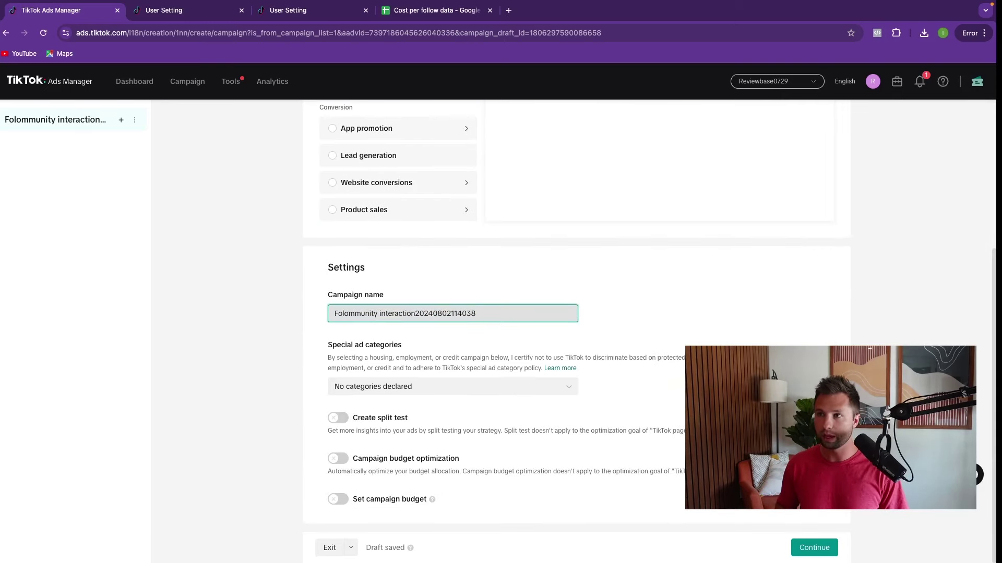
{"action": "type", "text": "low c"}
{"action": "key", "text": "super+z"}
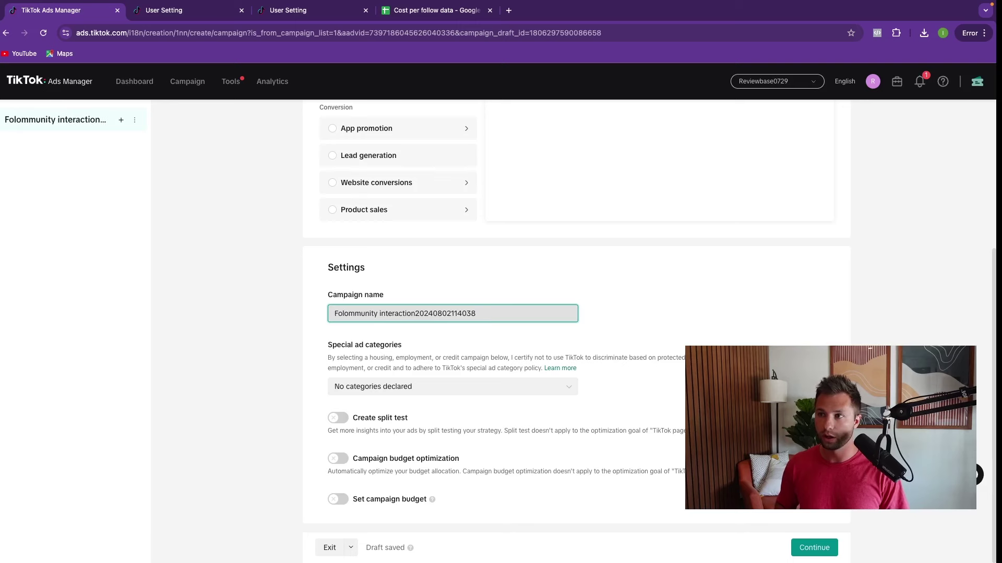
{"action": "type", "text": "low"}
{"action": "key", "text": "super+shift+Right"}
{"action": "key", "text": "BackSpace"}
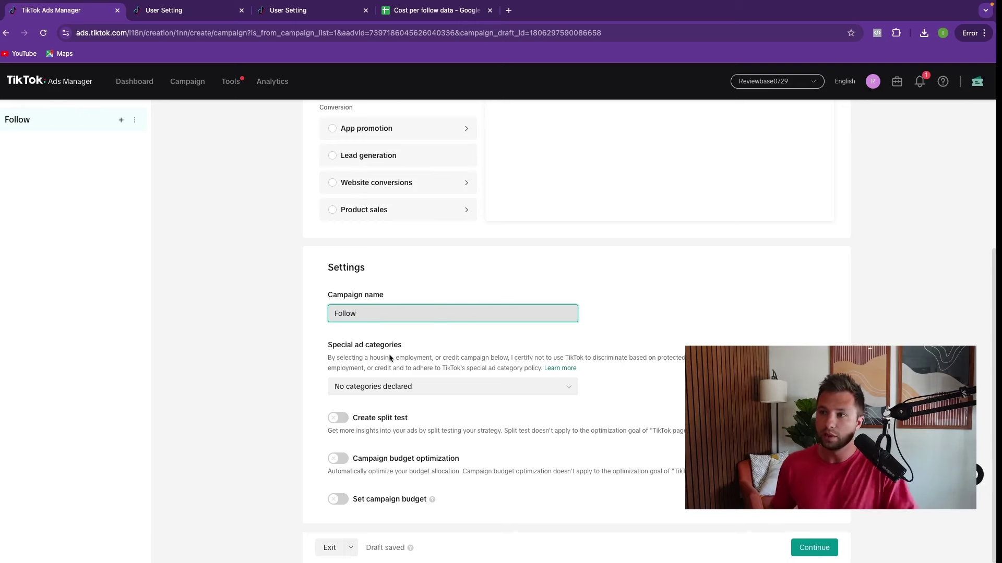
{"action": "left_click", "coordinate": [820, 554]}
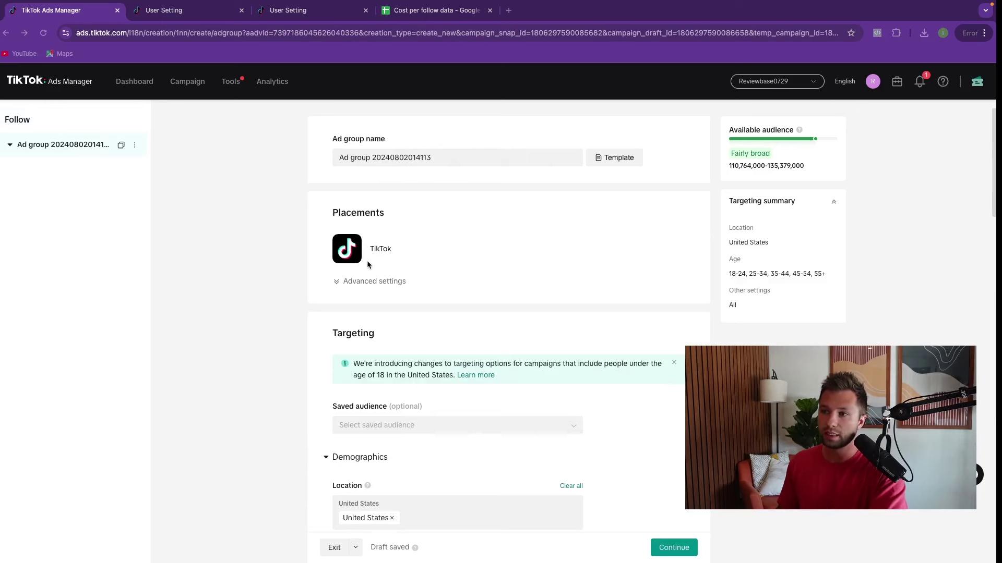
In the Cost per follow data sheet in Google Sheets, compare the cost per follow of the other countries with the United States
{"action": "scroll", "coordinate": [367, 261], "scroll_direction": "down", "scroll_amount": 3}
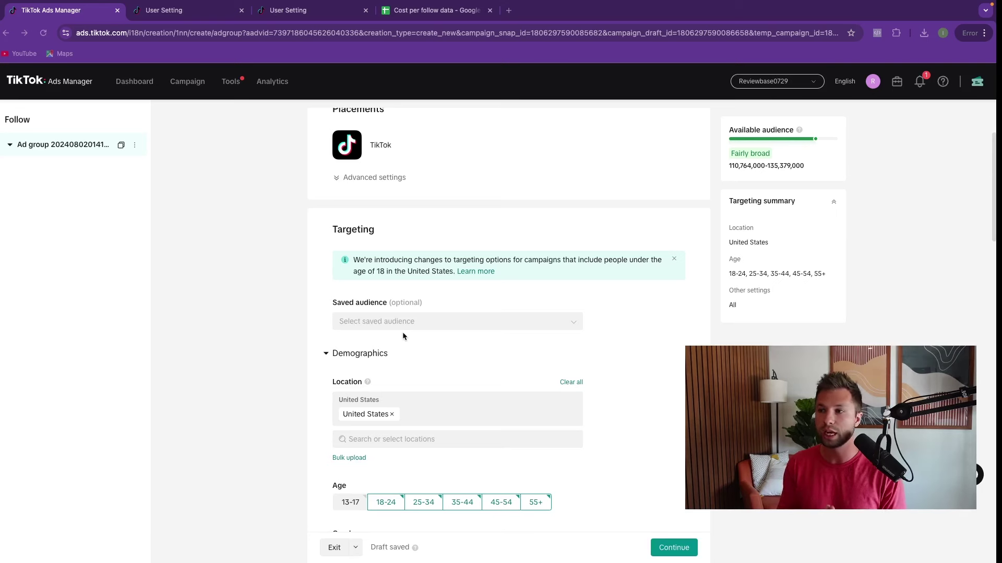
{"action": "scroll", "coordinate": [374, 385], "scroll_direction": "down", "scroll_amount": 1}
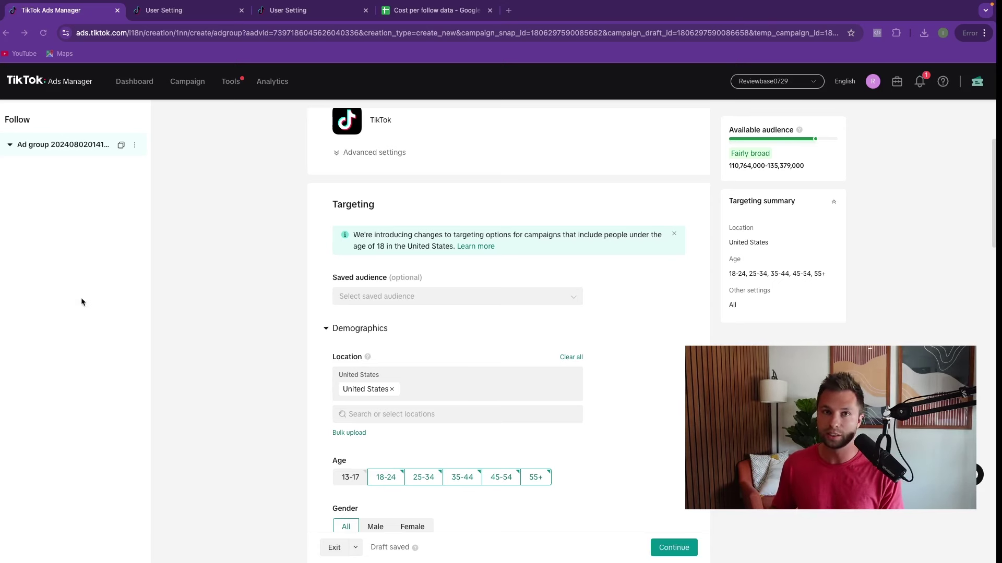
{"action": "left_click", "coordinate": [412, 10]}
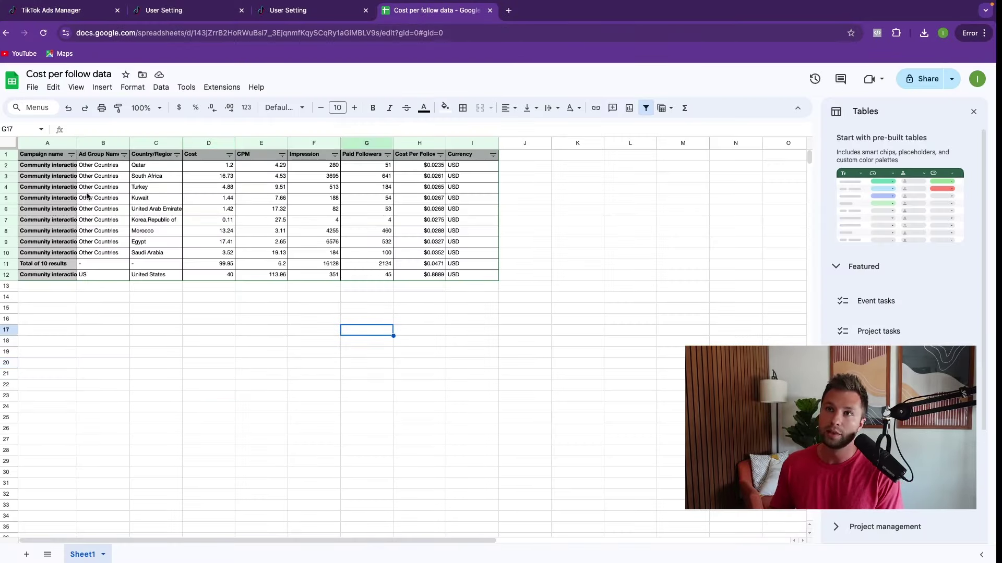
{"action": "left_click_drag", "start_coordinate": [48, 165], "coordinate": [466, 202]}
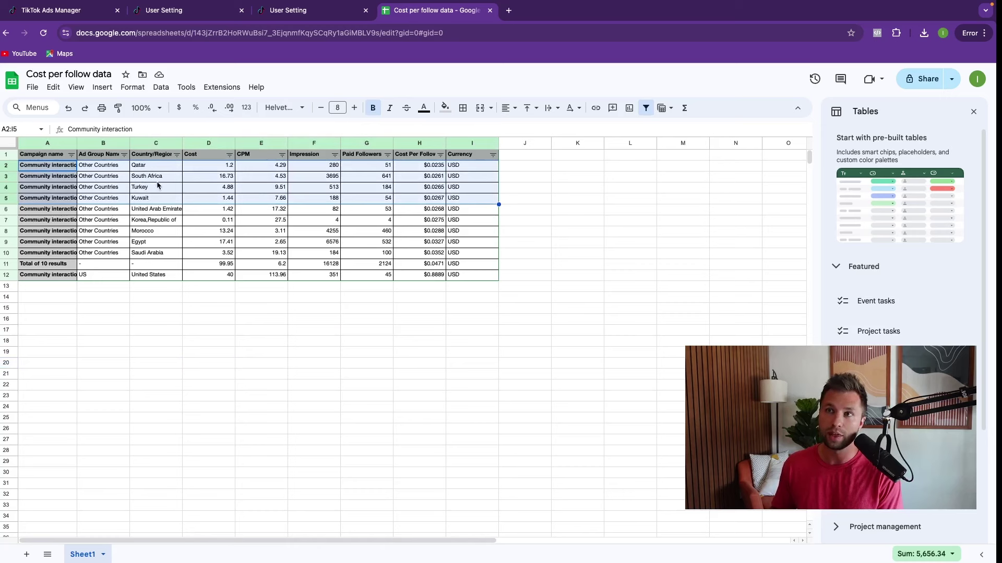
{"action": "left_click", "coordinate": [422, 166]}
{"action": "left_click_drag", "start_coordinate": [422, 166], "coordinate": [437, 203]}
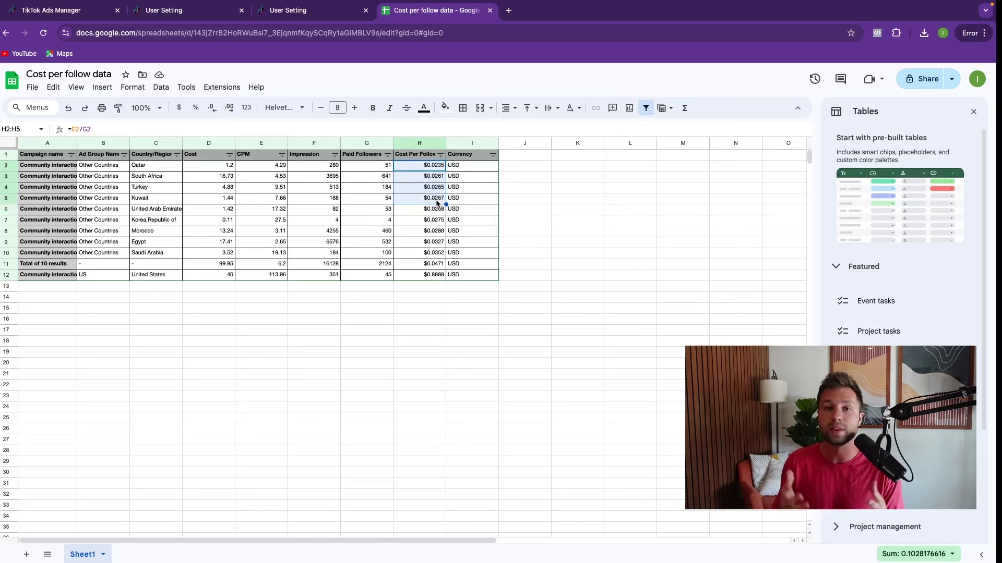
{"action": "left_click", "coordinate": [332, 211]}
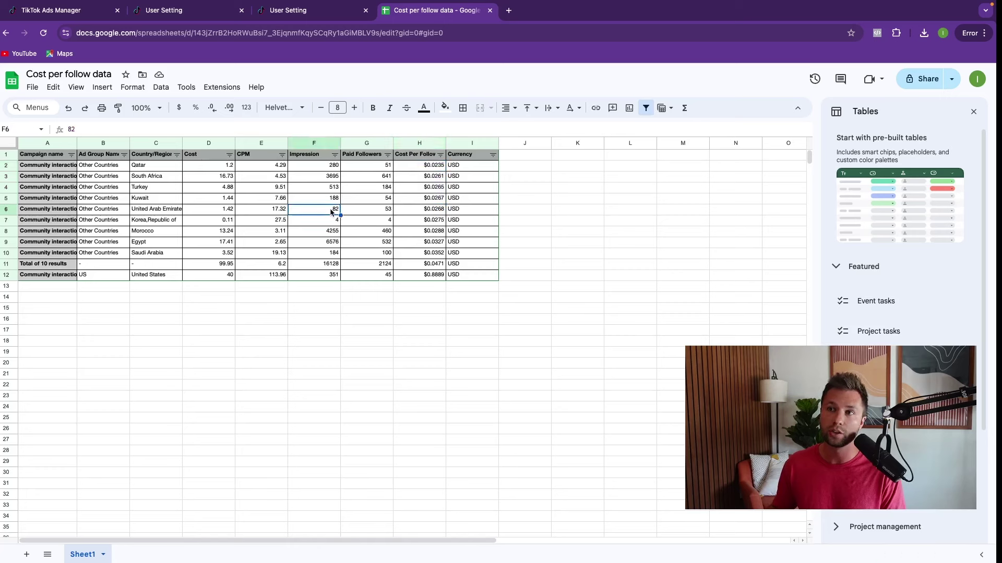
{"action": "left_click", "coordinate": [241, 289]}
{"action": "left_click", "coordinate": [435, 277]}
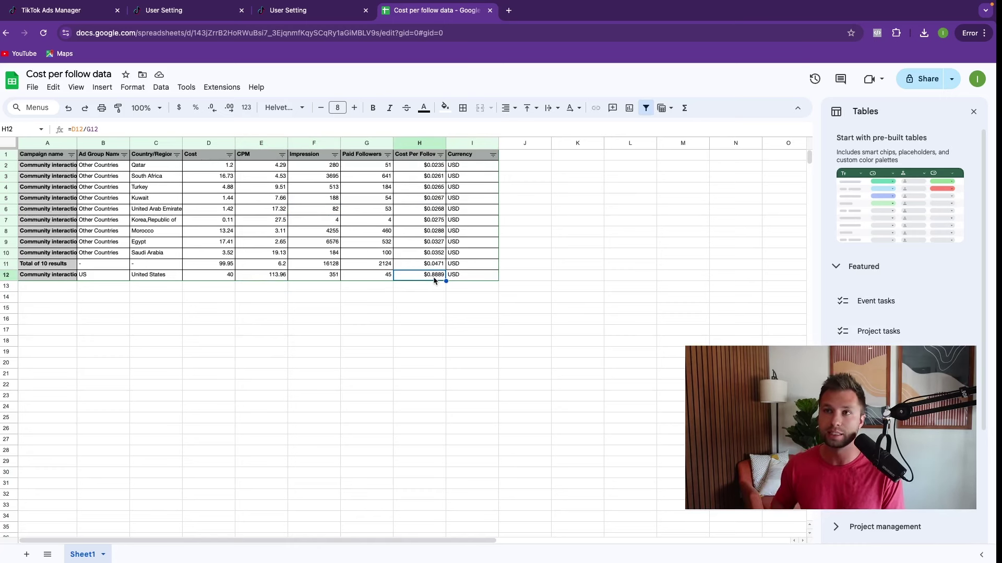
{"action": "left_click", "coordinate": [308, 244]}
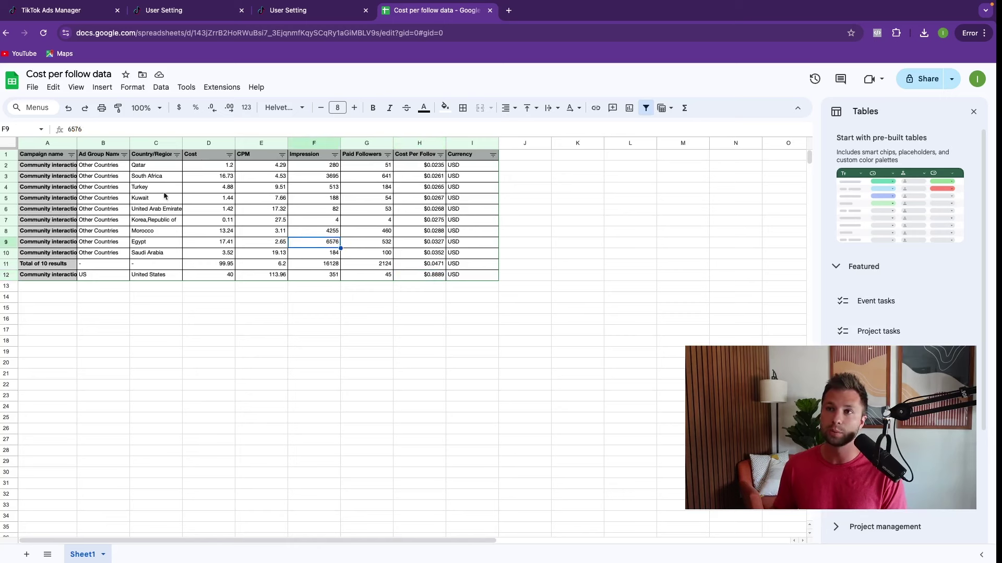
{"action": "left_click_drag", "start_coordinate": [89, 167], "coordinate": [460, 252]}
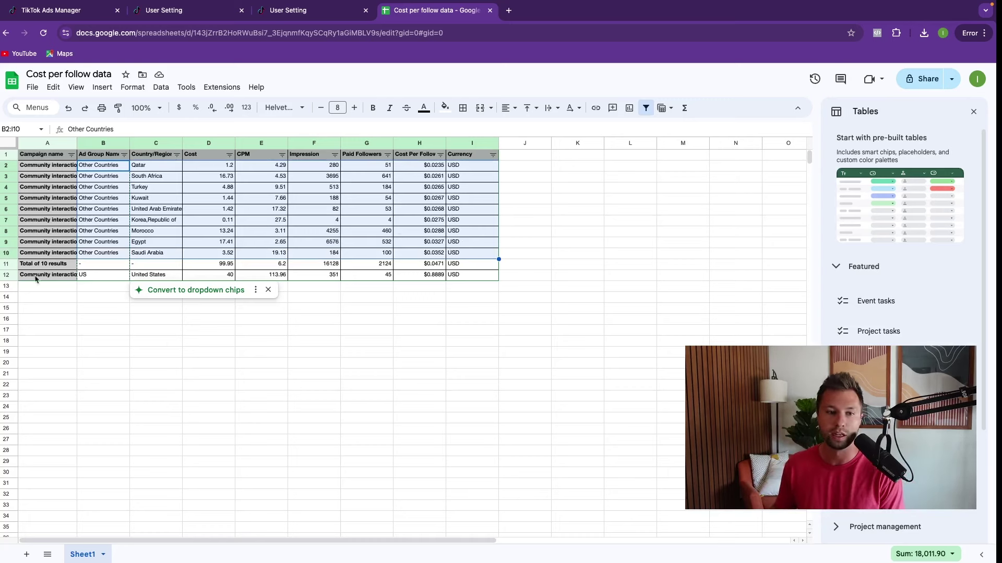
Back in TikTok Ads Manager, replace the ad group's United States location with South Africa and Qatar
{"action": "key", "text": "super+1"}
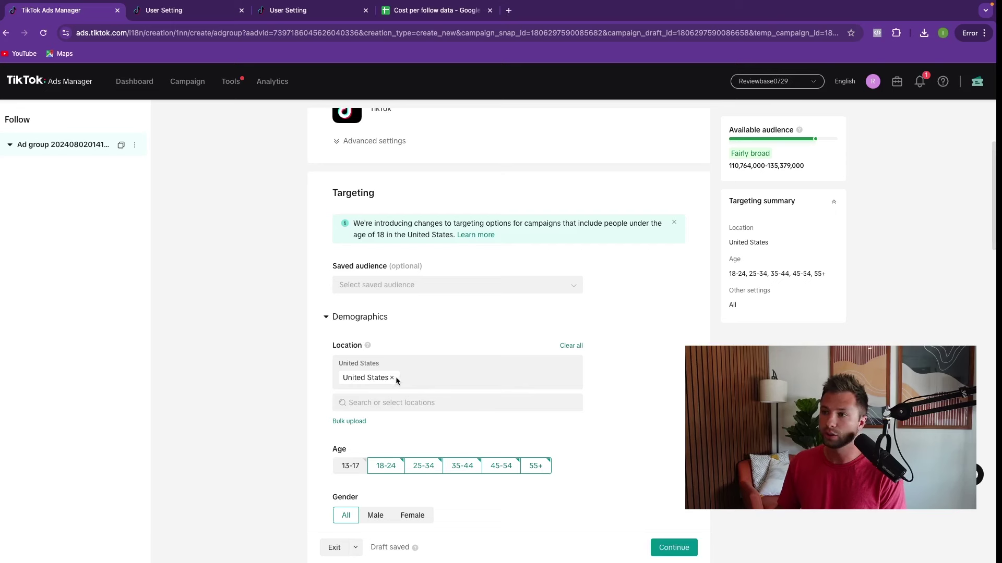
{"action": "left_click", "coordinate": [391, 378]}
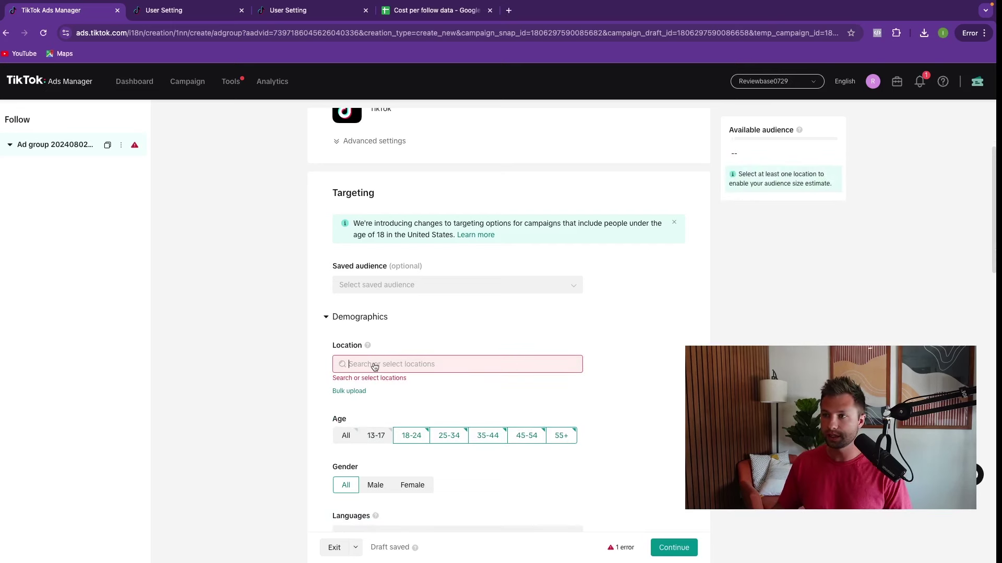
{"action": "left_click", "coordinate": [374, 367]}
{"action": "scroll", "coordinate": [360, 454], "scroll_direction": "down", "scroll_amount": 1}
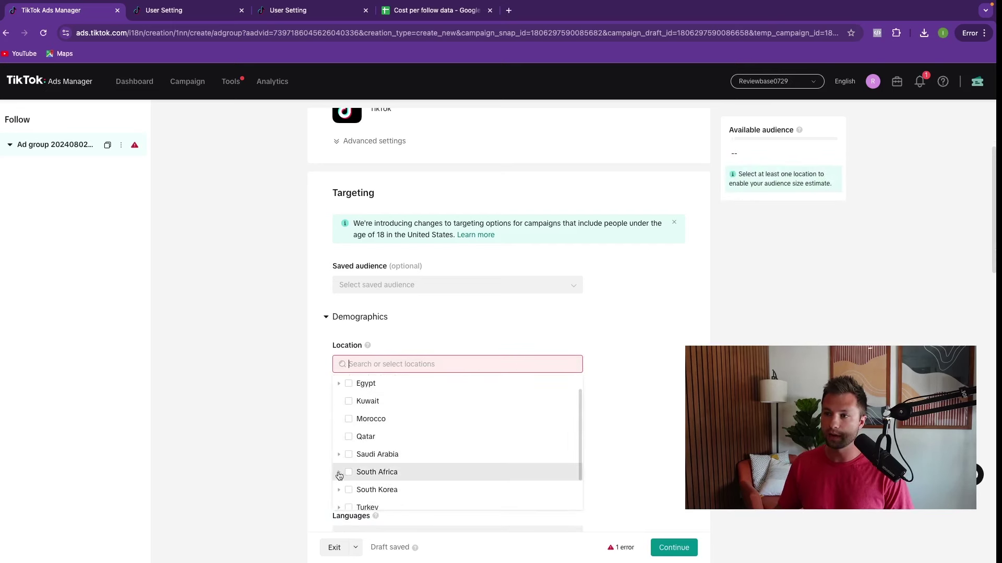
{"action": "left_click", "coordinate": [350, 473]}
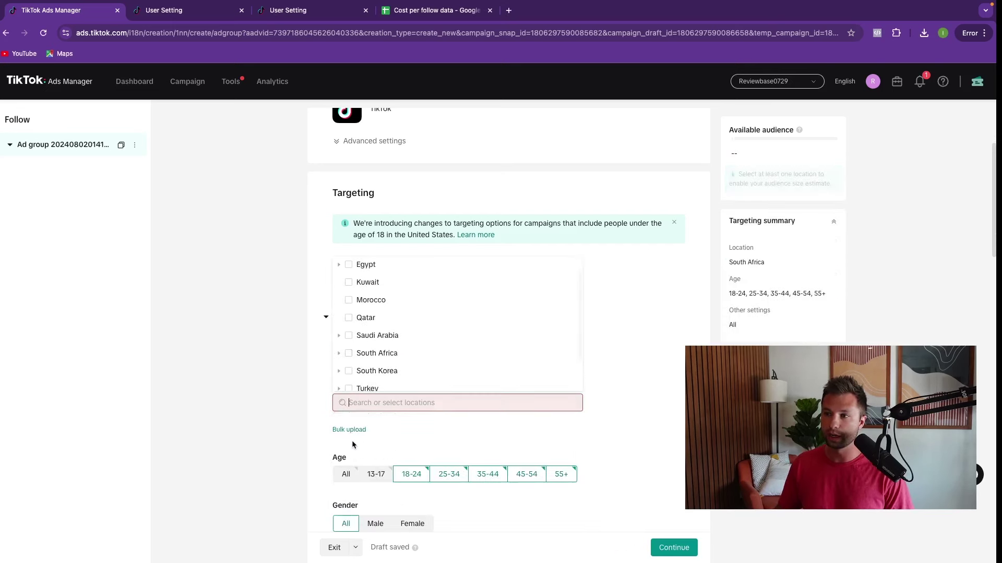
{"action": "left_click", "coordinate": [348, 319]}
{"action": "left_click", "coordinate": [248, 306]}
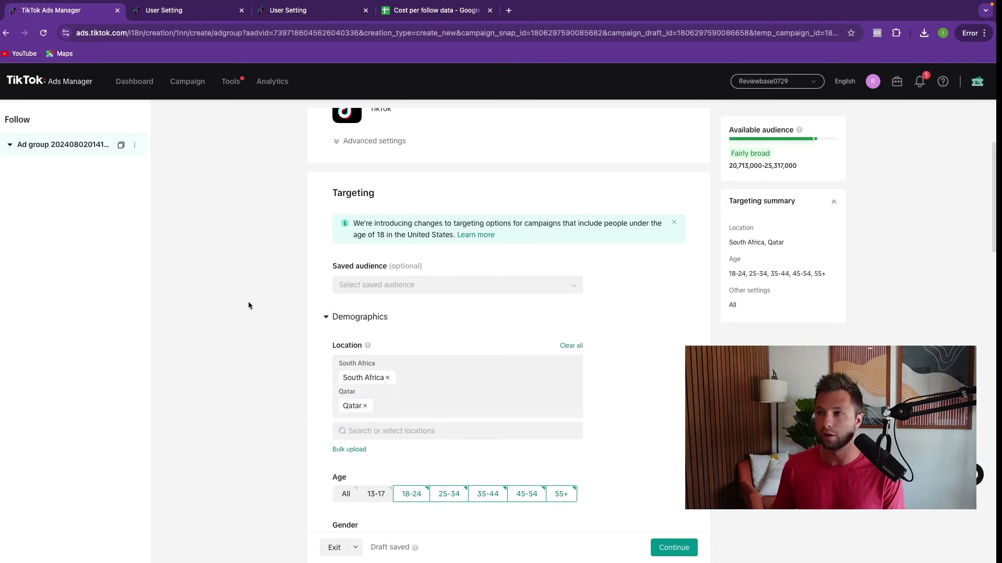
Examine the ad group's remaining targeting settings, the budget types, and the continuous versus start-and-end schedule options
{"action": "scroll", "coordinate": [315, 297], "scroll_direction": "down", "scroll_amount": 3}
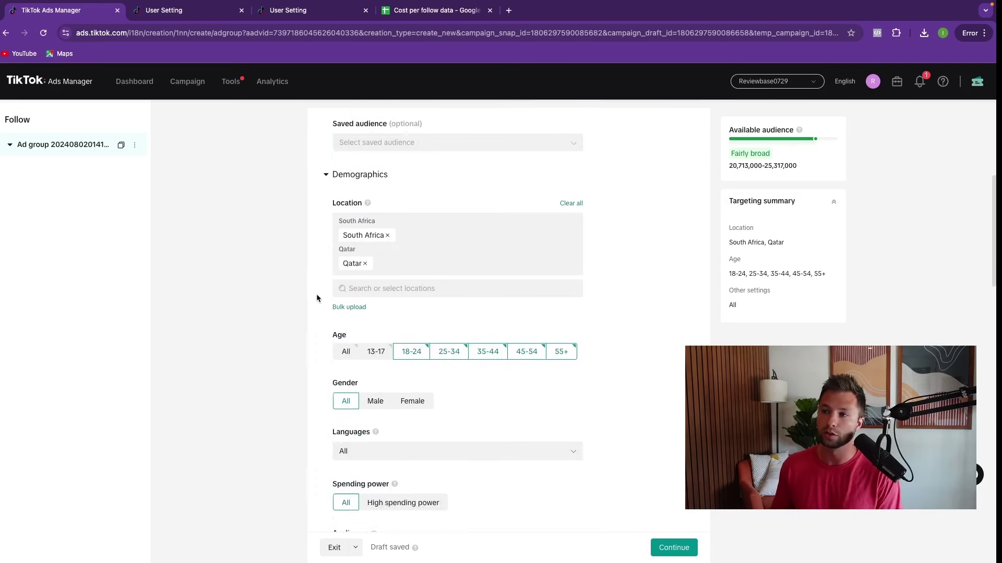
{"action": "scroll", "coordinate": [317, 298], "scroll_direction": "down", "scroll_amount": 2}
{"action": "scroll", "coordinate": [390, 309], "scroll_direction": "down", "scroll_amount": 1}
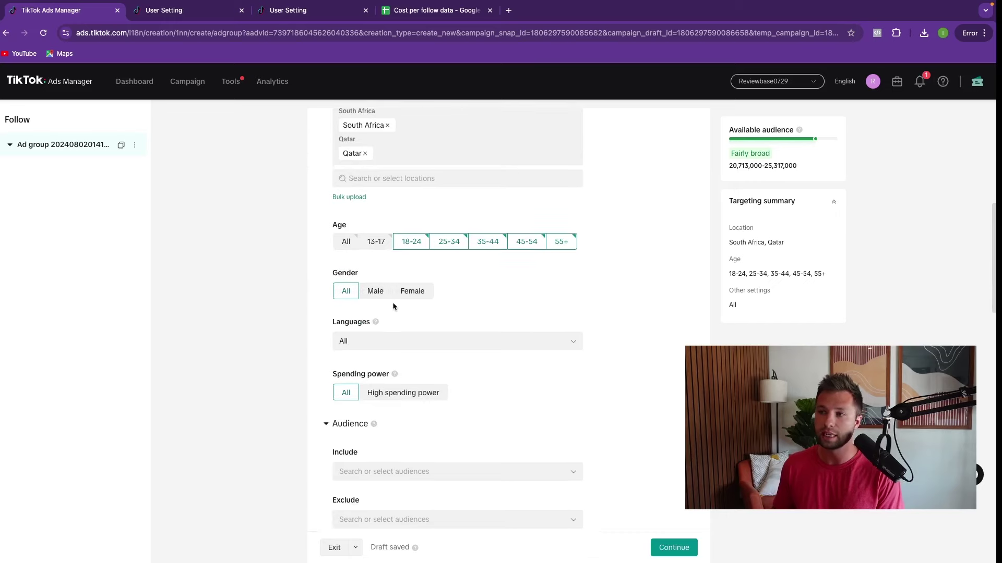
{"action": "scroll", "coordinate": [393, 306], "scroll_direction": "down", "scroll_amount": 15}
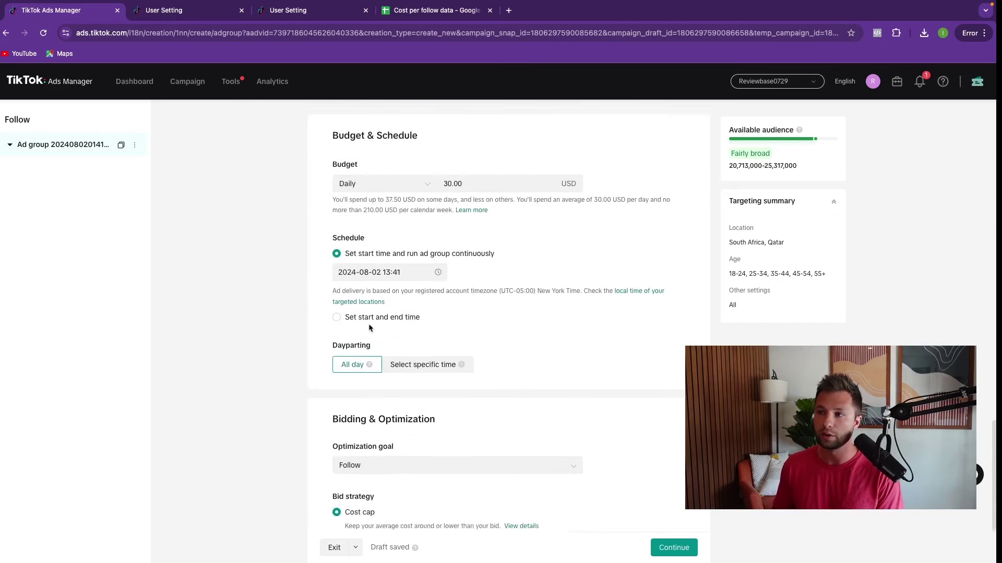
{"action": "scroll", "coordinate": [369, 327], "scroll_direction": "down", "scroll_amount": 4}
{"action": "scroll", "coordinate": [467, 315], "scroll_direction": "up", "scroll_amount": 6}
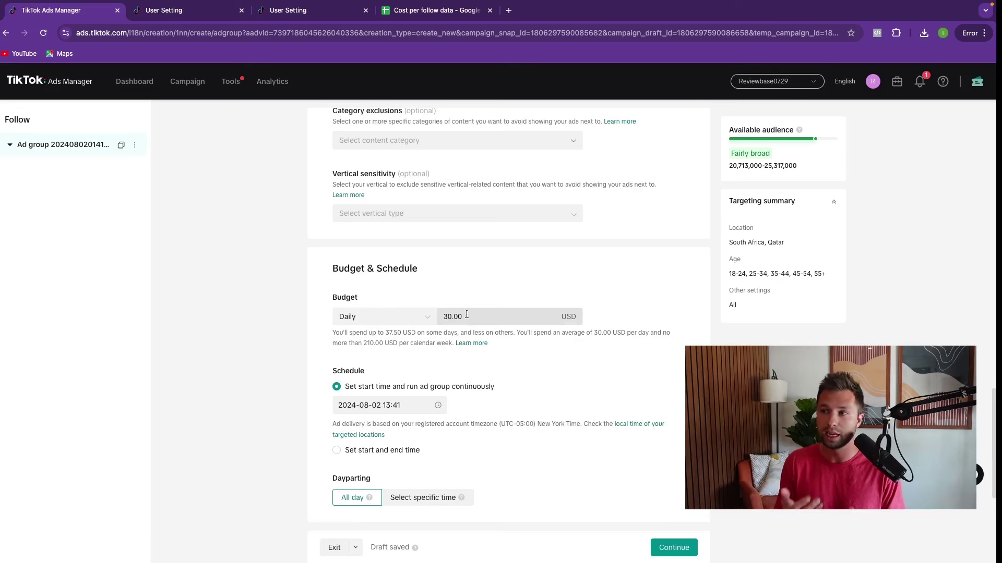
{"action": "left_click", "coordinate": [412, 316]}
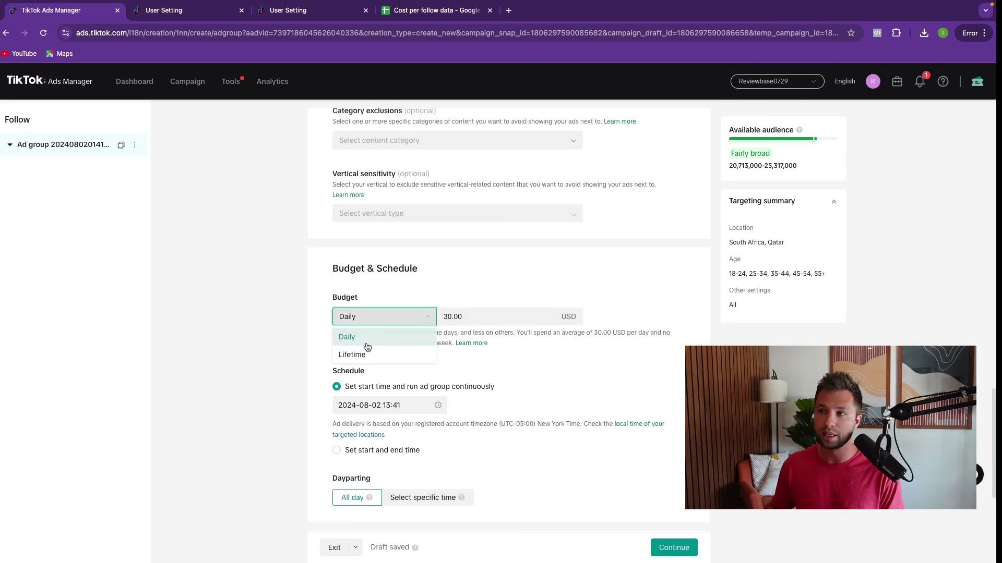
{"action": "left_click", "coordinate": [427, 315]}
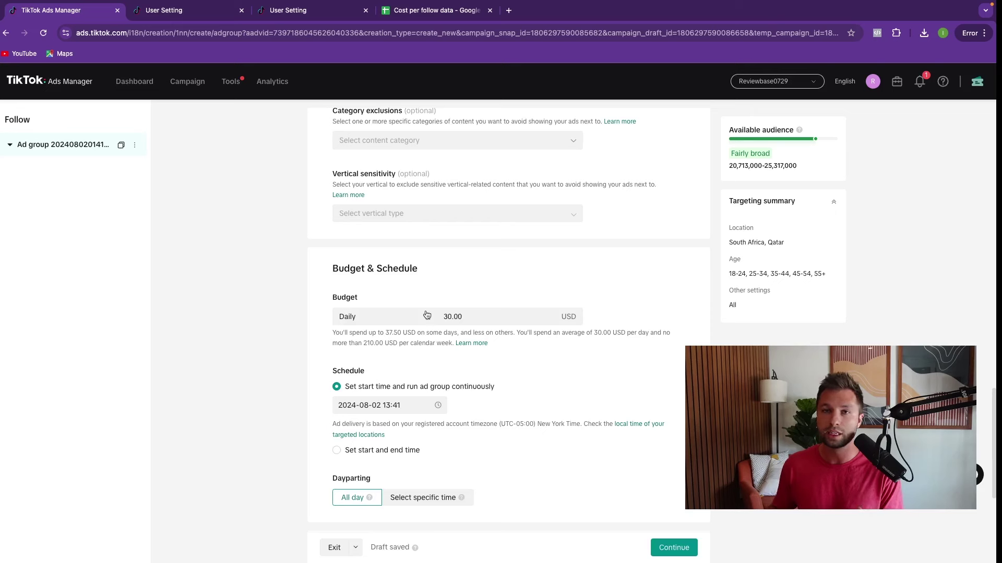
{"action": "left_click", "coordinate": [423, 317]}
{"action": "left_click", "coordinate": [412, 373]}
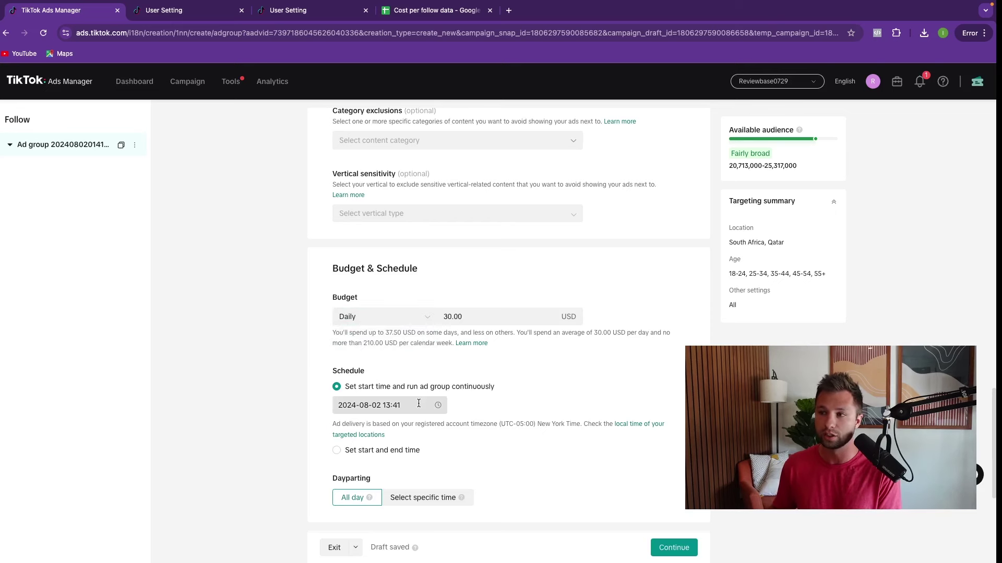
{"action": "left_click", "coordinate": [338, 452]}
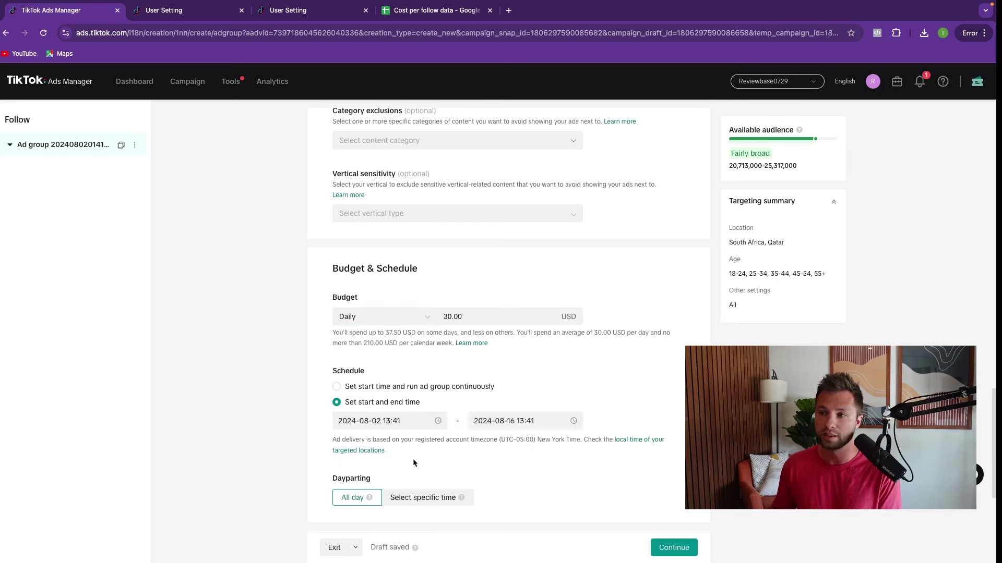
{"action": "left_click", "coordinate": [337, 387]}
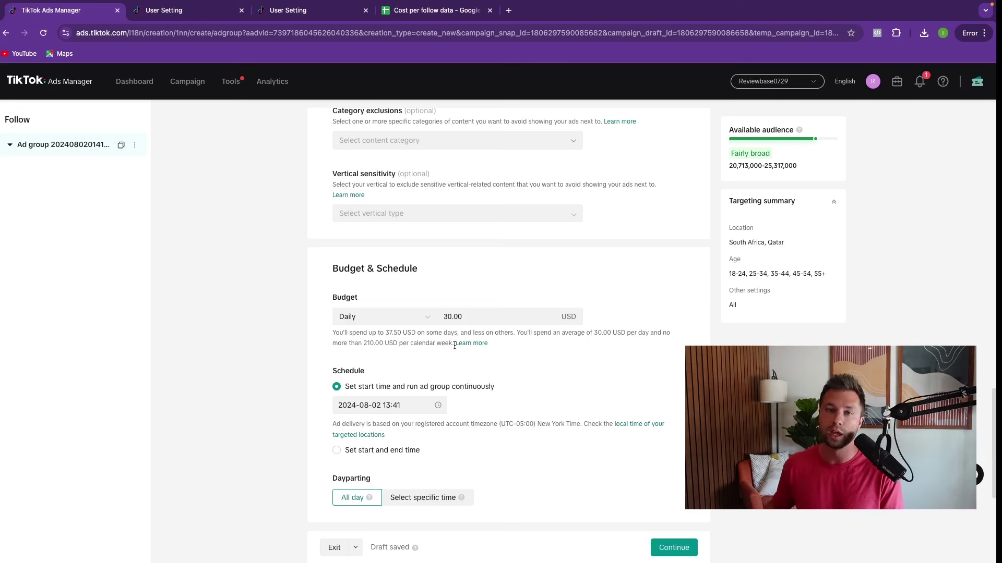
Set the ad group's daily budget to 20 USD
{"action": "double_click", "coordinate": [449, 317]}
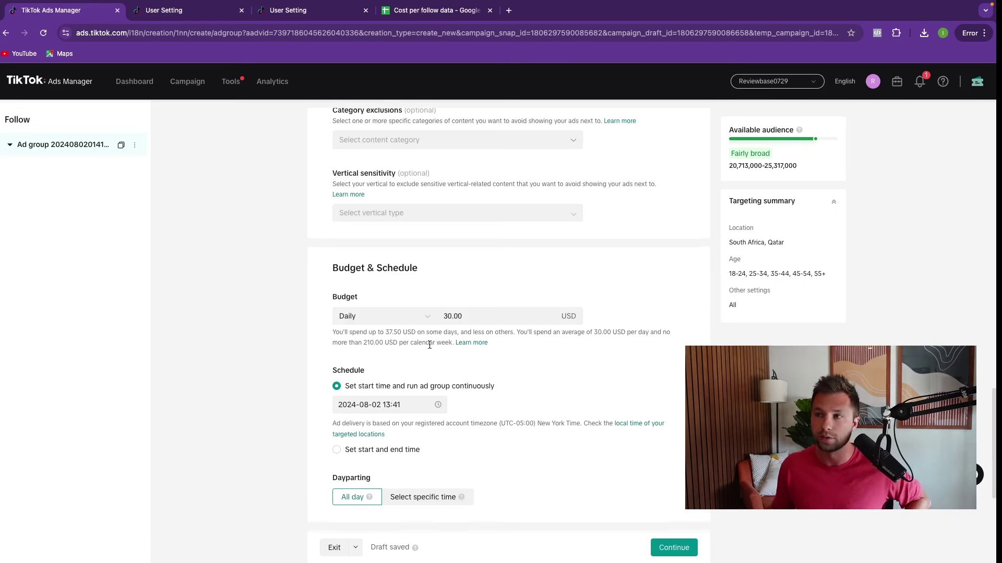
{"action": "type", "text": "20"}
{"action": "scroll", "coordinate": [410, 334], "scroll_direction": "down", "scroll_amount": 4}
{"action": "scroll", "coordinate": [410, 333], "scroll_direction": "down", "scroll_amount": 2}
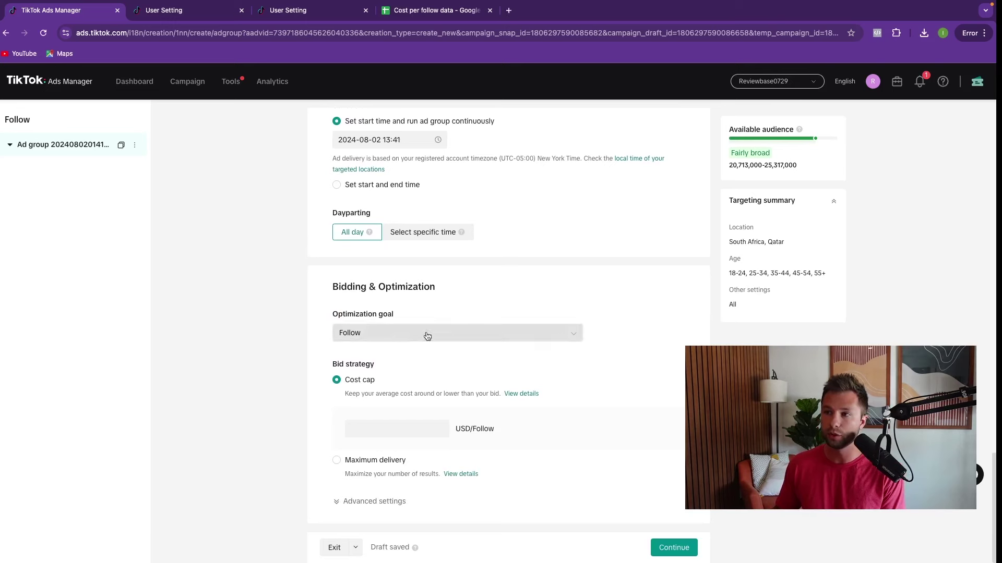
Set the optimization goal to Follow with a cost cap bid of 0.20 USD per follow, and continue to the ad setup
{"action": "left_click", "coordinate": [399, 338]}
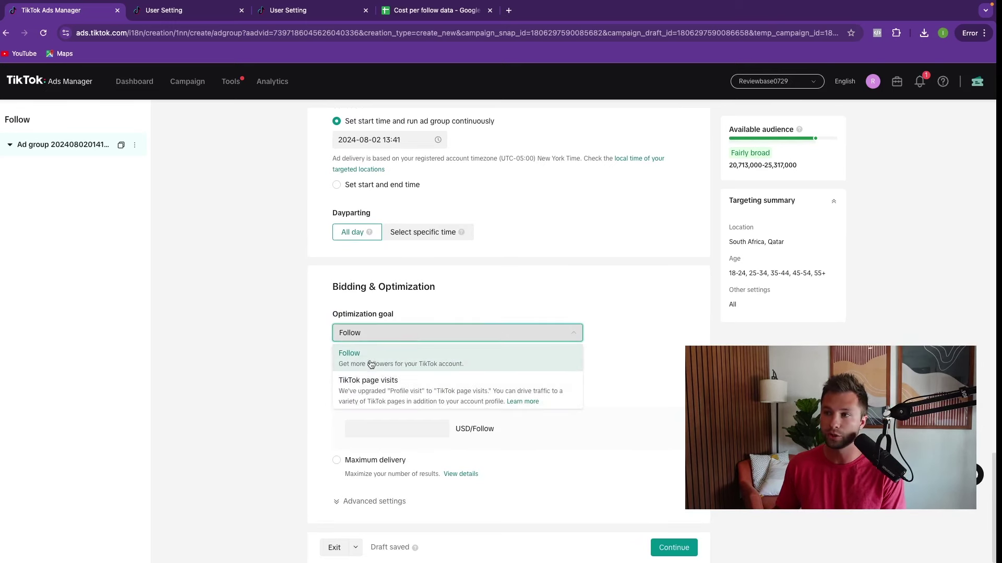
{"action": "left_click", "coordinate": [312, 348]}
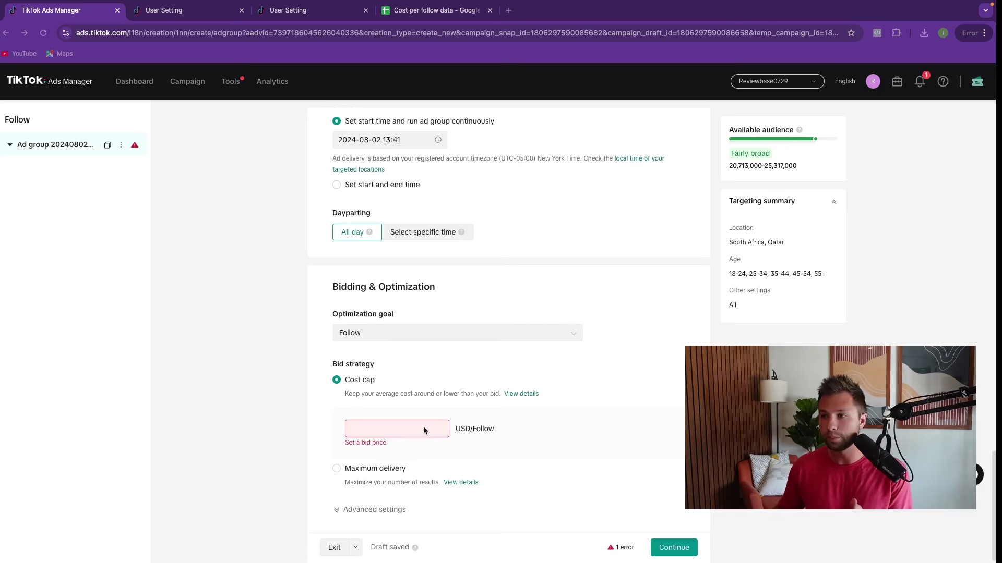
{"action": "left_click", "coordinate": [393, 422]}
{"action": "type", "text": ".2"}
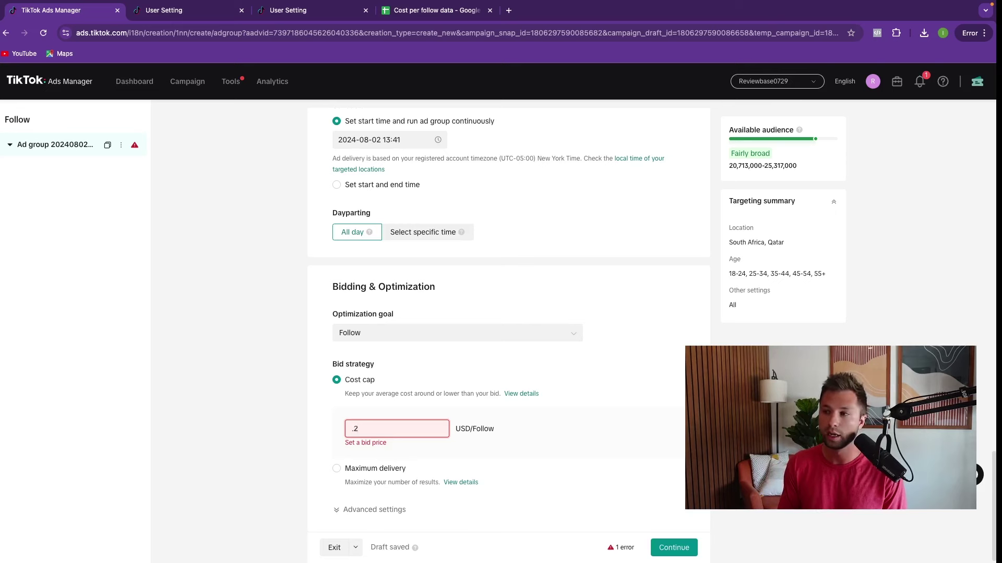
{"action": "left_click", "coordinate": [541, 451]}
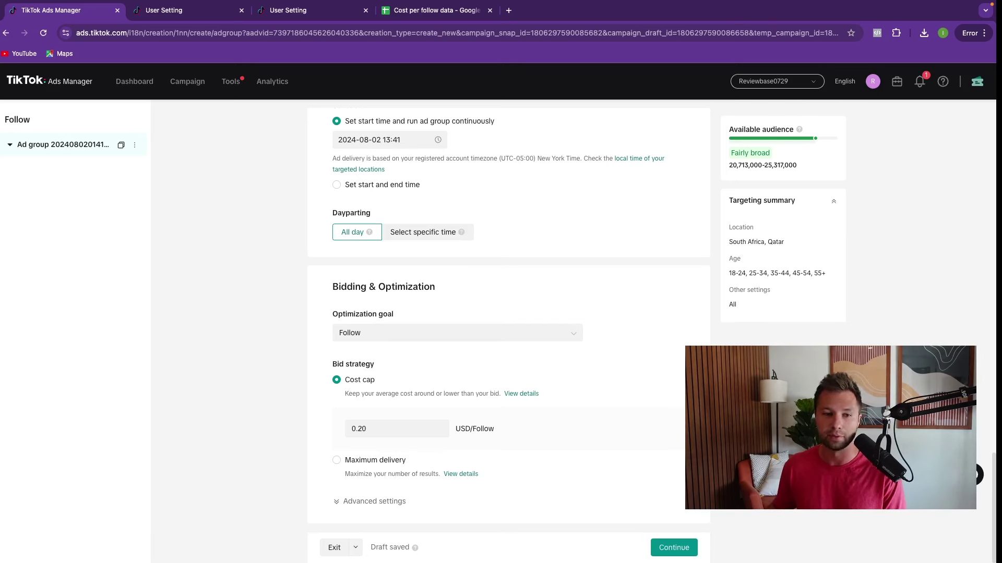
{"action": "left_click", "coordinate": [672, 546]}
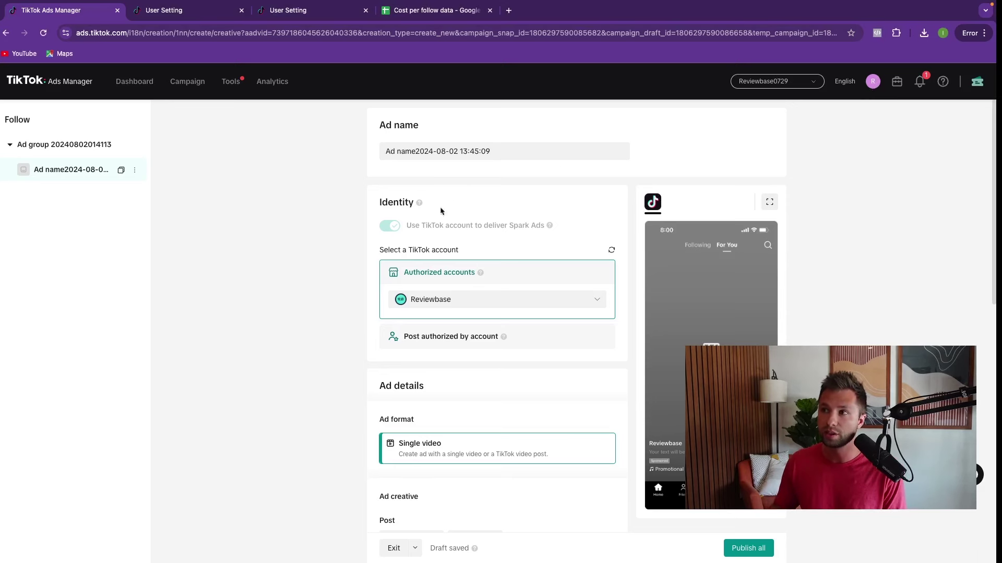
Add the 16-second tripod TikTok post from the Reviewbase account as the ad's creative
{"action": "mouse_move", "coordinate": [390, 226]}
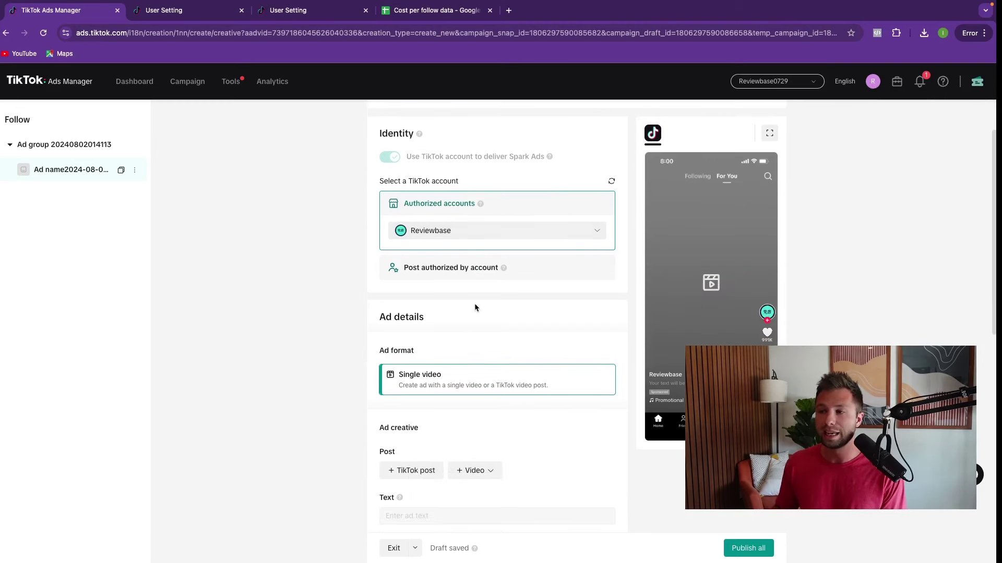
{"action": "scroll", "coordinate": [466, 303], "scroll_direction": "down", "scroll_amount": 3}
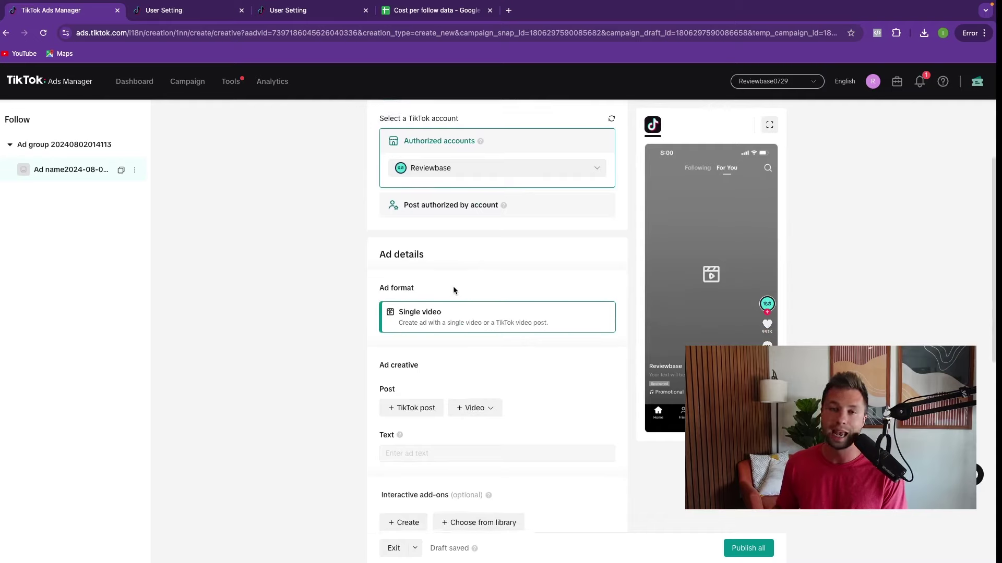
{"action": "left_click", "coordinate": [417, 412]}
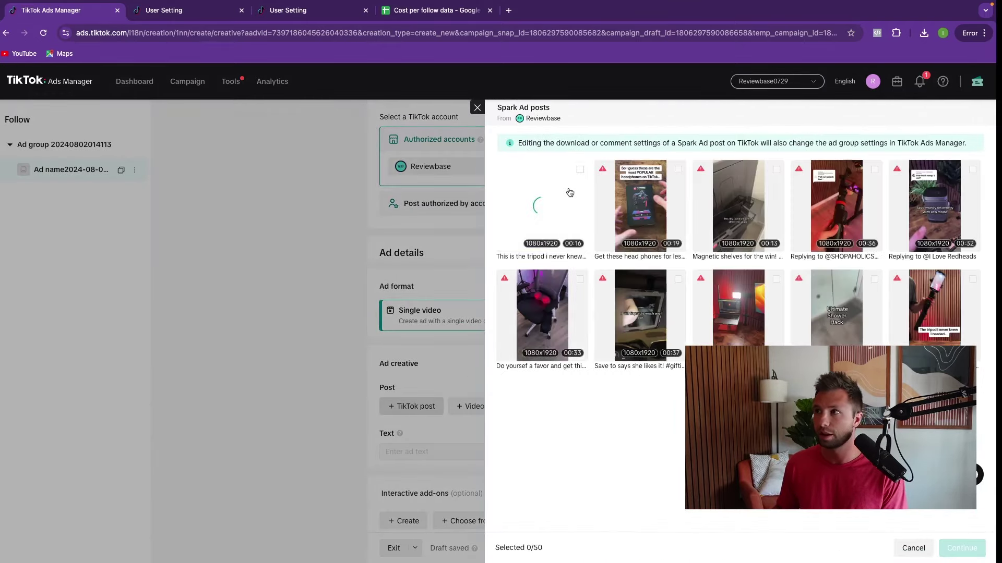
{"action": "left_click", "coordinate": [580, 170]}
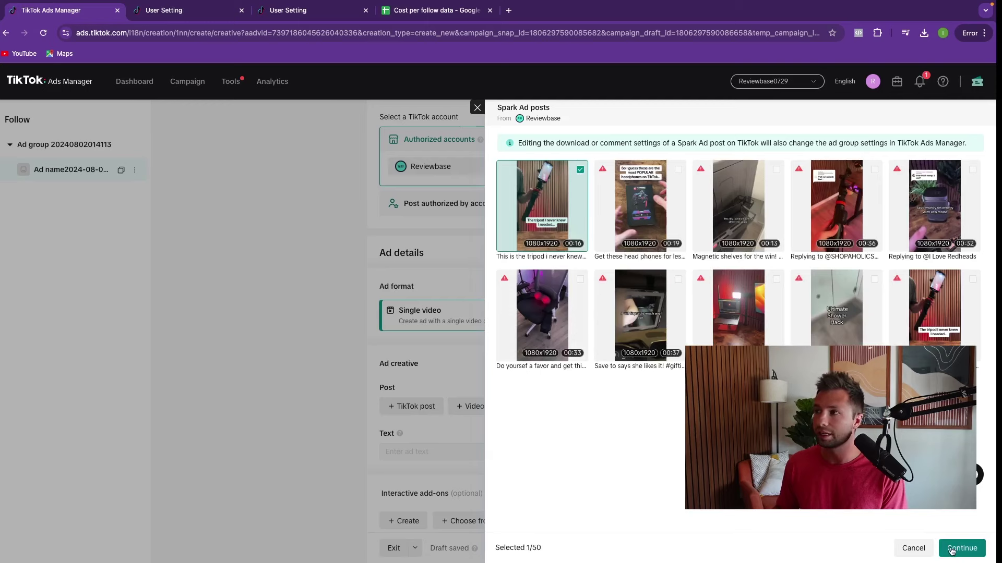
{"action": "left_click", "coordinate": [950, 549]}
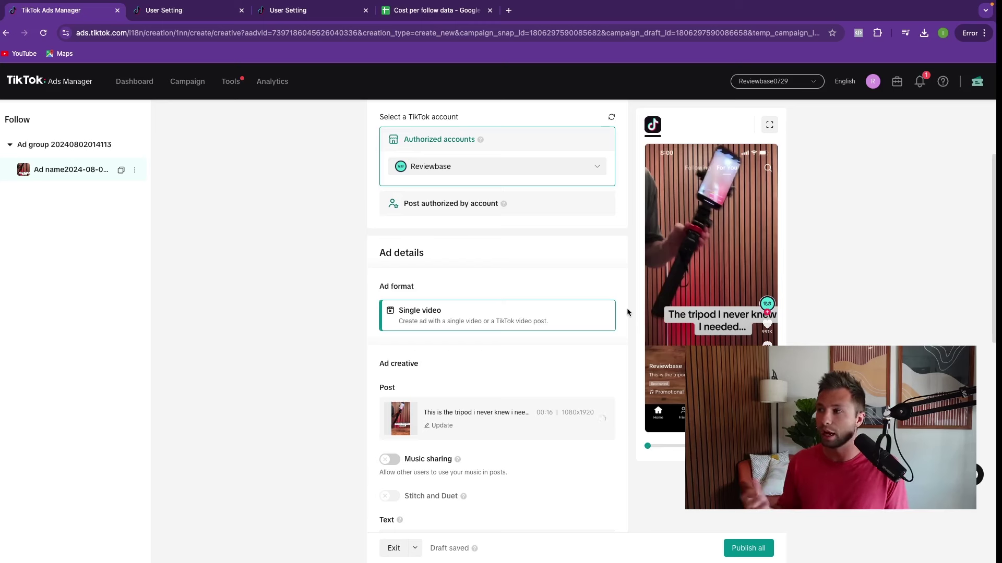
Examine the ad's preview, music sharing, text, interactive add-ons, disclaimer, consent checkboxes and tracking settings
{"action": "mouse_move", "coordinate": [715, 257]}
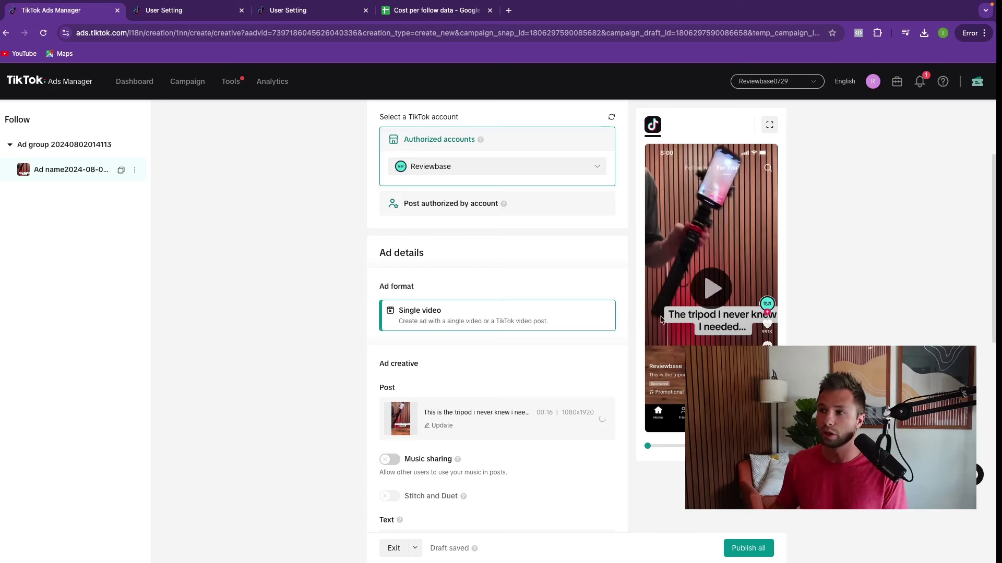
{"action": "scroll", "coordinate": [535, 331], "scroll_direction": "down", "scroll_amount": 1}
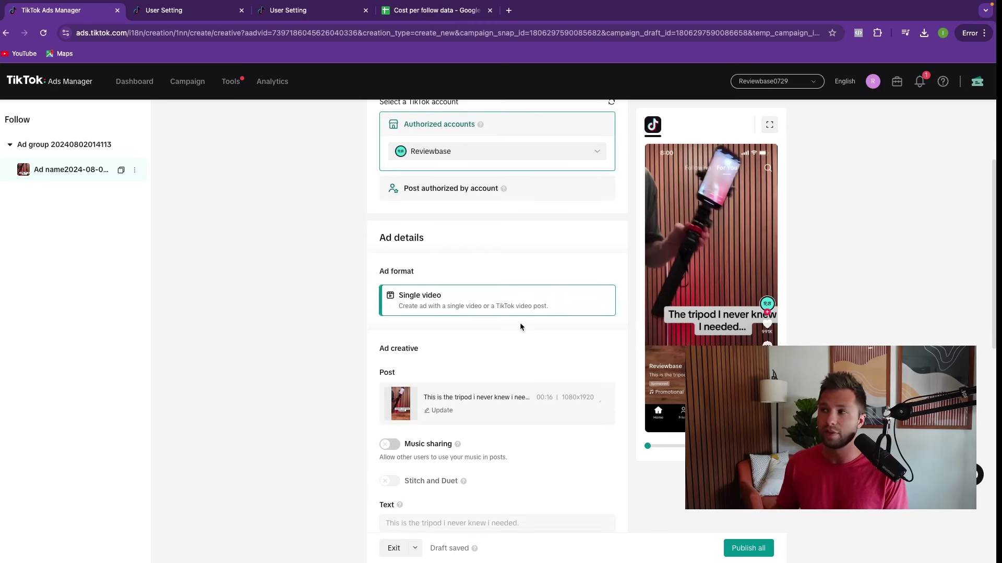
{"action": "scroll", "coordinate": [520, 326], "scroll_direction": "down", "scroll_amount": 3}
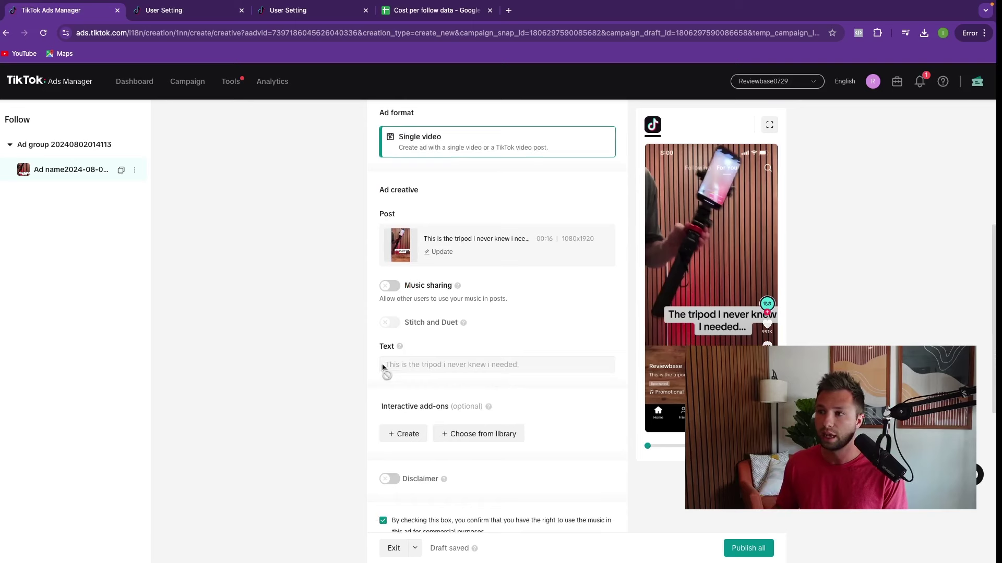
{"action": "scroll", "coordinate": [500, 373], "scroll_direction": "down", "scroll_amount": 3}
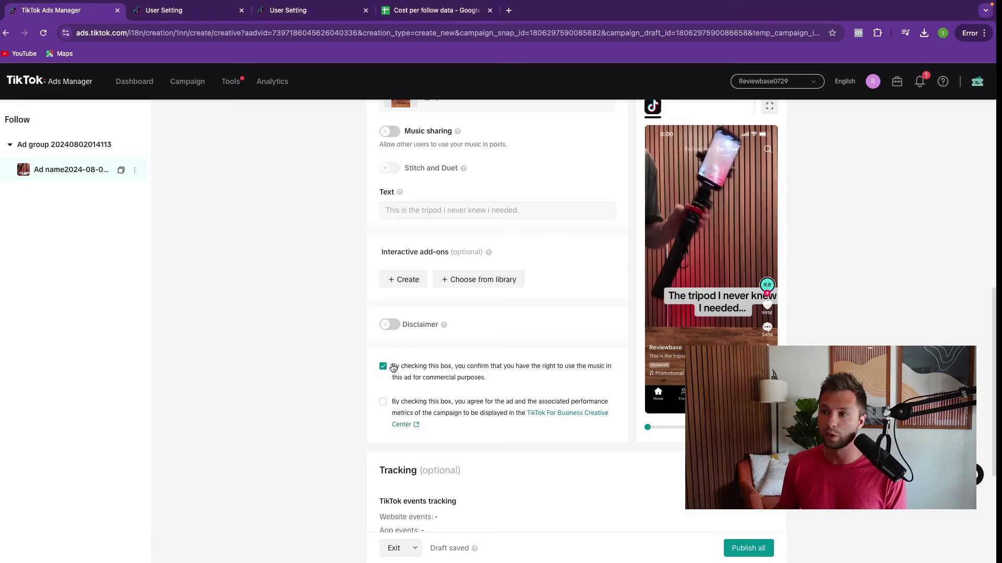
{"action": "scroll", "coordinate": [412, 377], "scroll_direction": "down", "scroll_amount": 2}
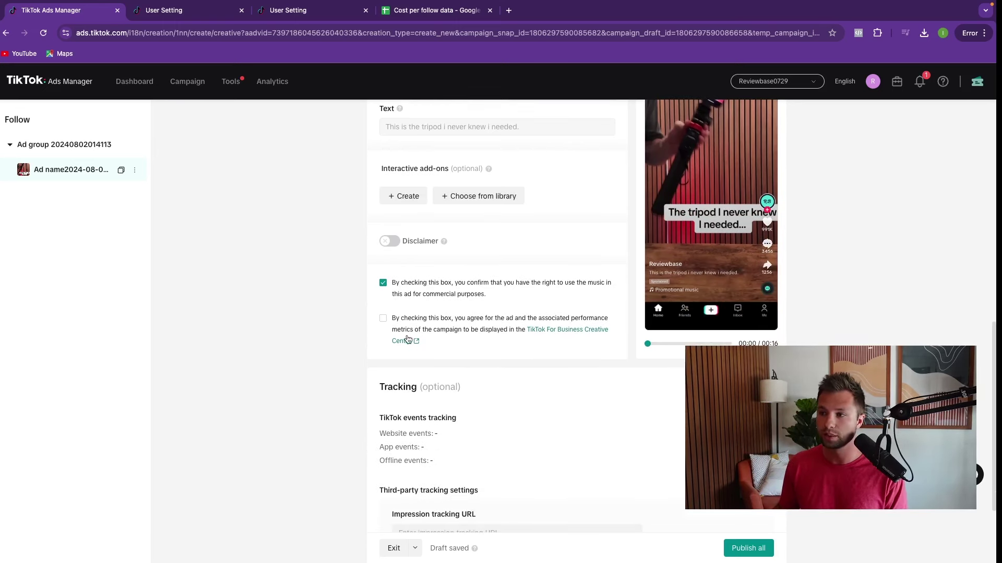
{"action": "scroll", "coordinate": [408, 340], "scroll_direction": "down", "scroll_amount": 3}
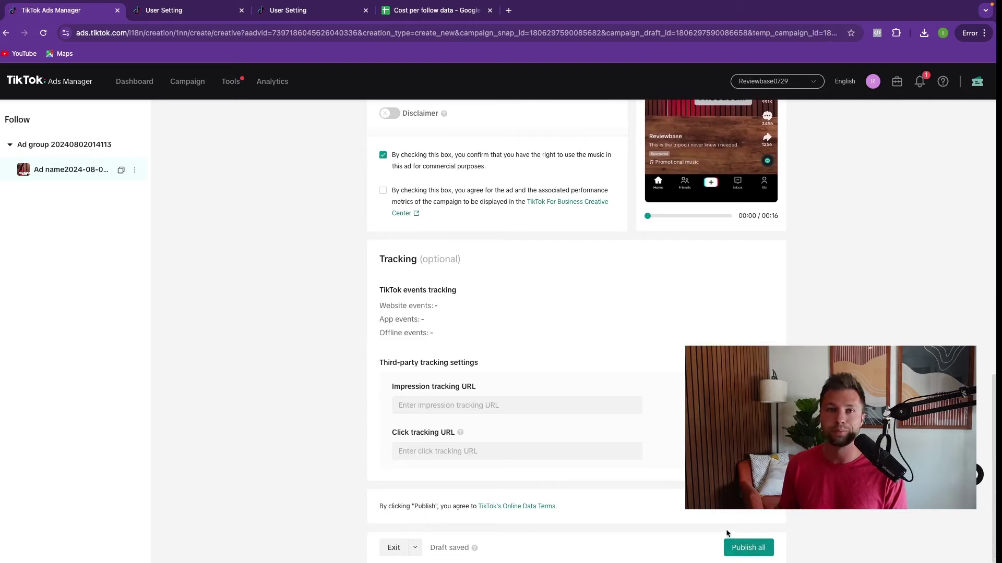
{"action": "scroll", "coordinate": [627, 390], "scroll_direction": "up", "scroll_amount": 7}
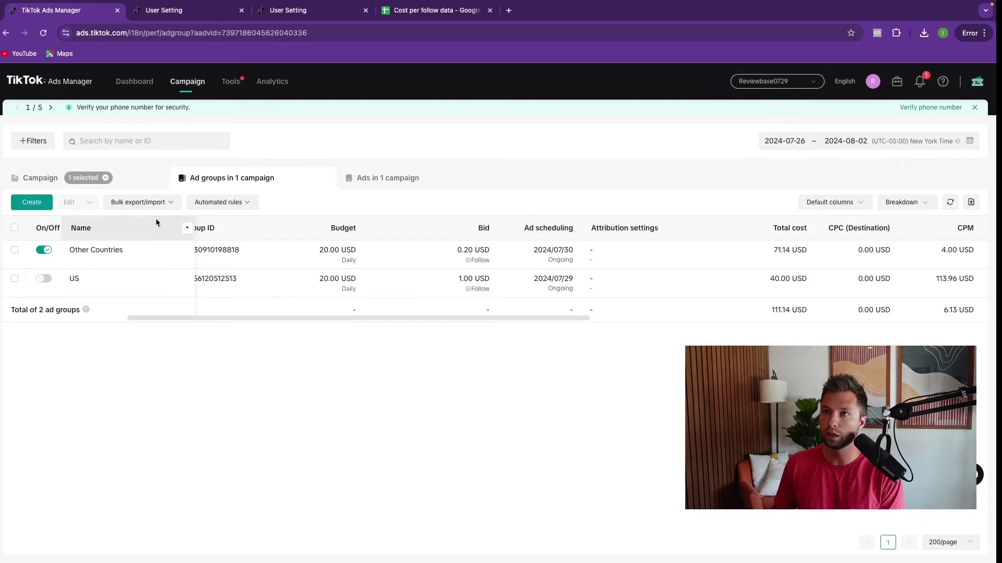
In the existing Community interaction campaign, compare the cost, follows and cost per result of the Other Countries and US ad groups
{"action": "left_click", "coordinate": [112, 185]}
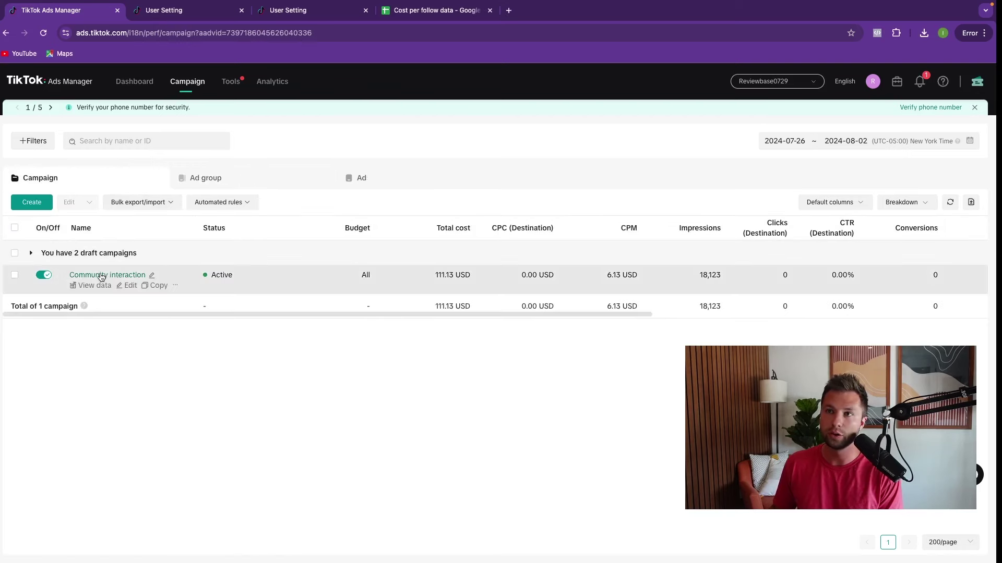
{"action": "left_click", "coordinate": [101, 275]}
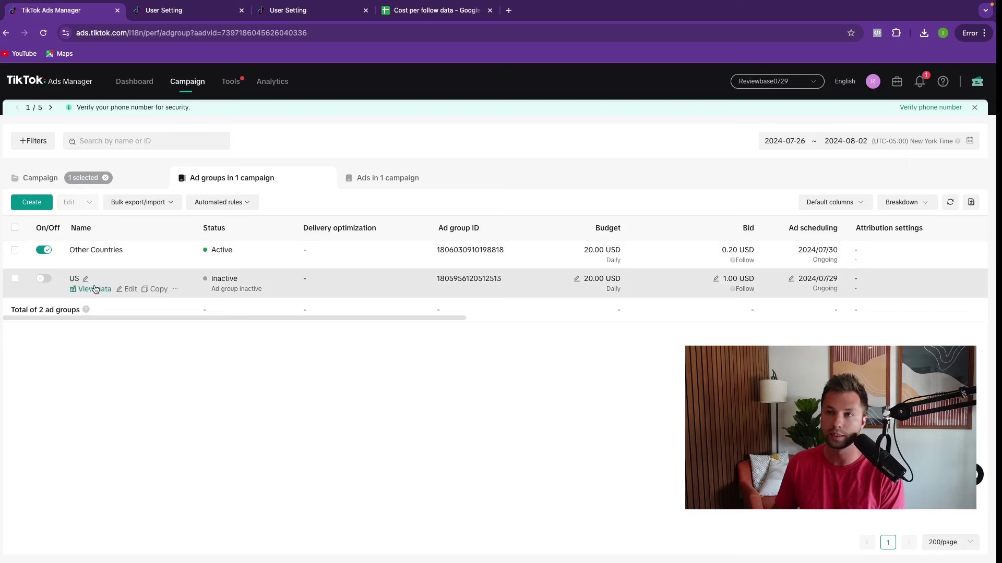
{"action": "left_click_drag", "start_coordinate": [164, 316], "coordinate": [396, 321]}
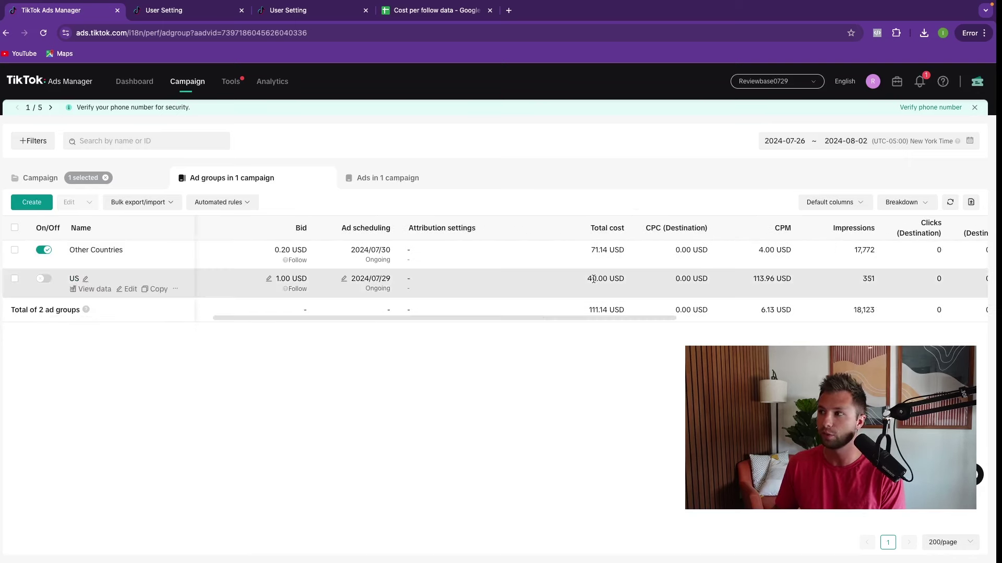
{"action": "left_click_drag", "start_coordinate": [558, 318], "coordinate": [679, 323]}
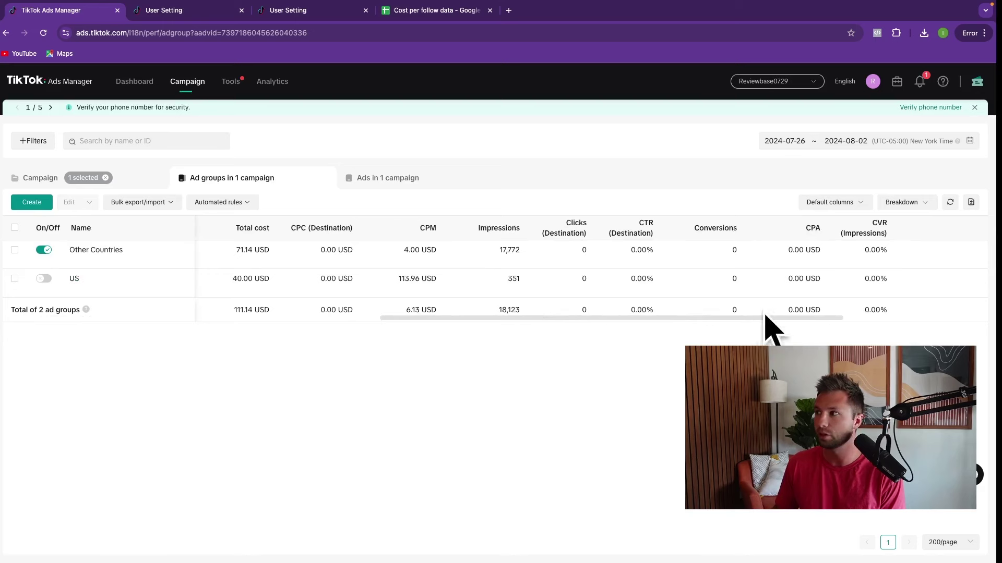
{"action": "scroll", "coordinate": [693, 320], "scroll_direction": "right", "scroll_amount": 5}
{"action": "left_click_drag", "start_coordinate": [775, 322], "coordinate": [834, 324]}
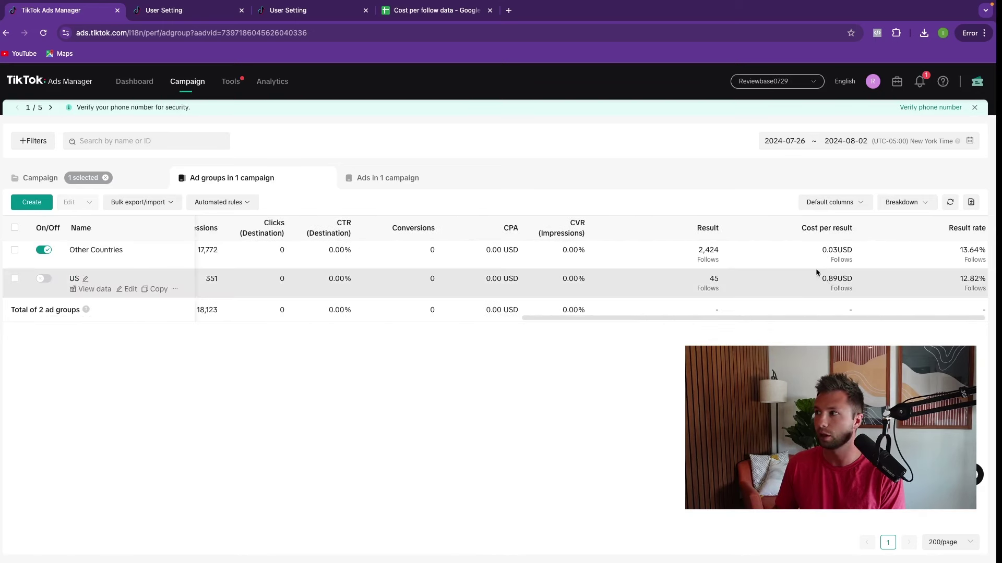
{"action": "left_click_drag", "start_coordinate": [817, 251], "coordinate": [849, 256]}
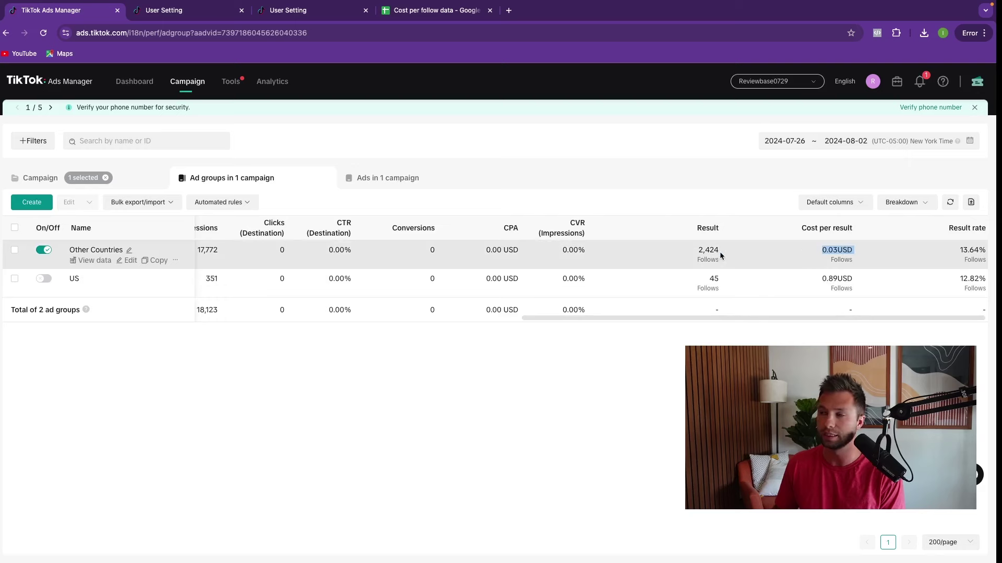
{"action": "left_click_drag", "start_coordinate": [671, 315], "coordinate": [451, 330]}
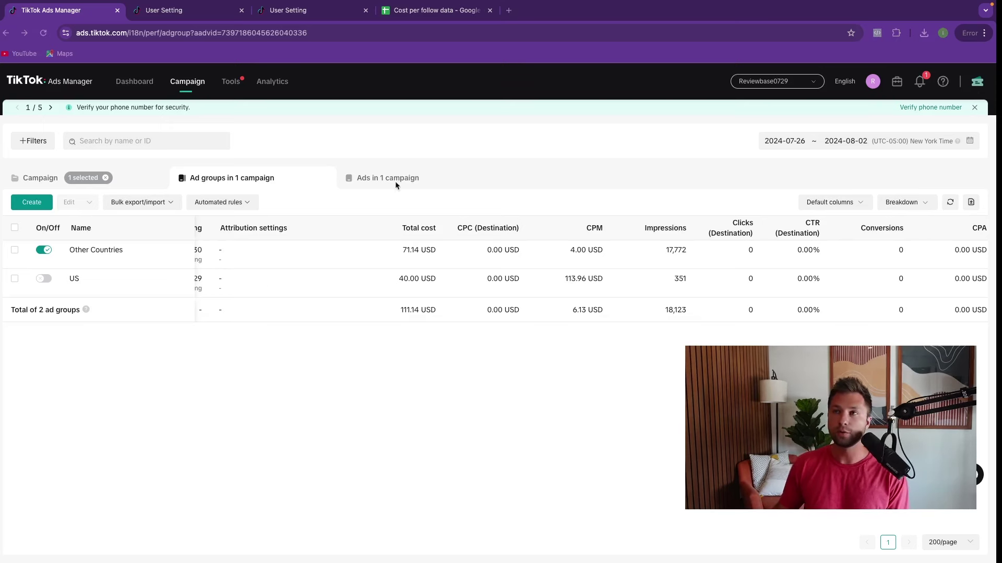
Create a custom pivot table report in the analytics section
{"action": "mouse_move", "coordinate": [272, 87]}
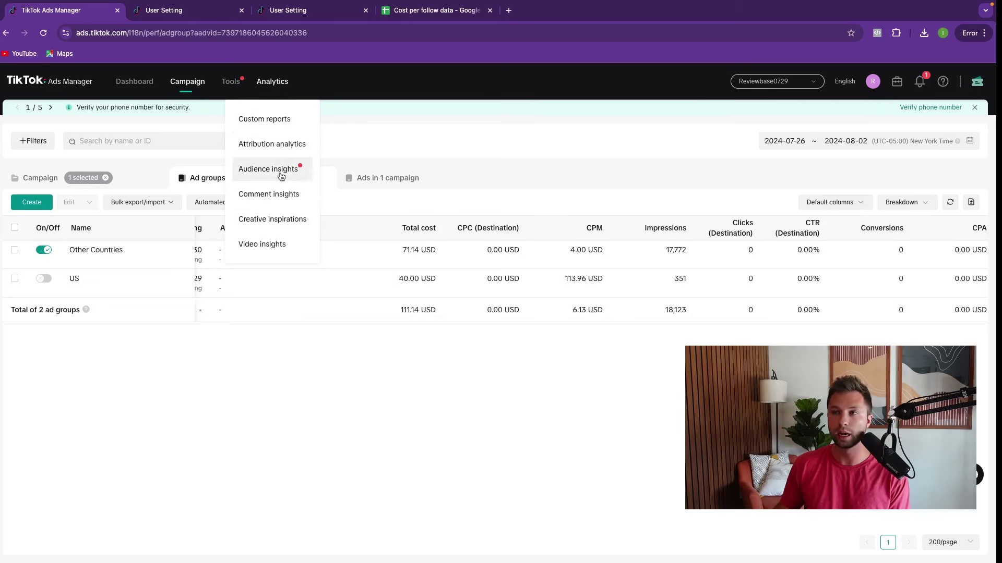
{"action": "left_click", "coordinate": [267, 120]}
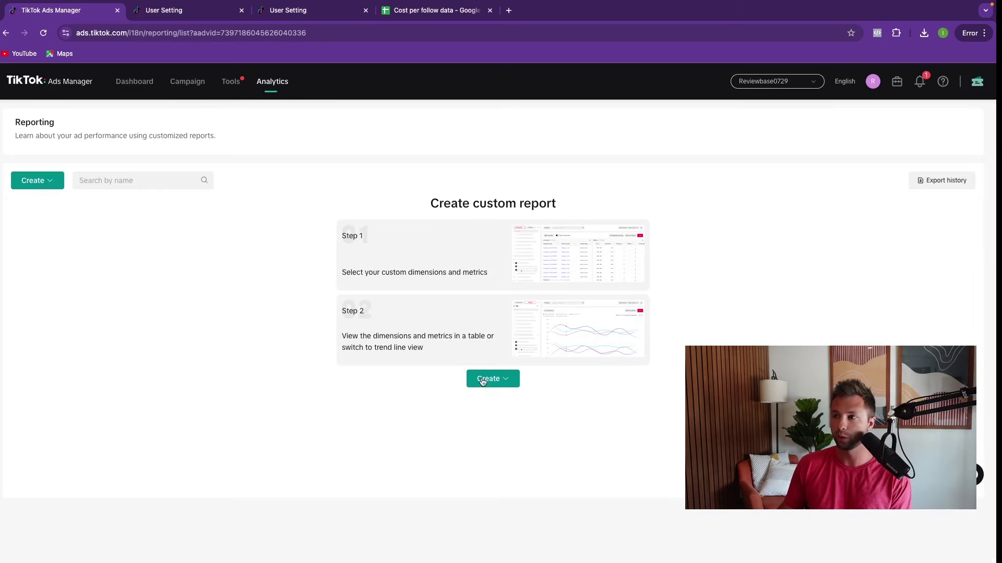
{"action": "left_click", "coordinate": [483, 382]}
{"action": "left_click", "coordinate": [488, 402]}
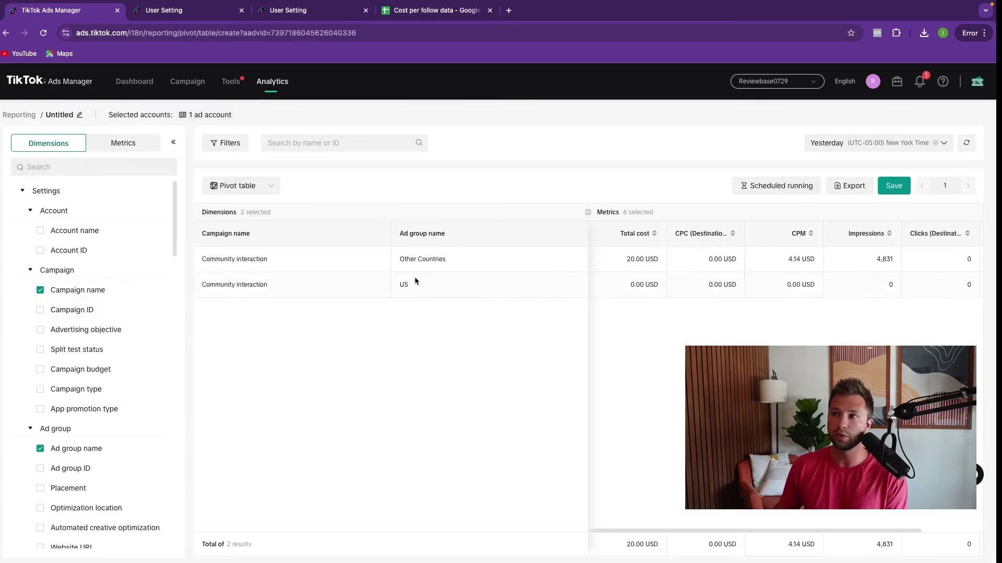
Find the Paid followers metric and add it to the report
{"action": "left_click", "coordinate": [134, 151]}
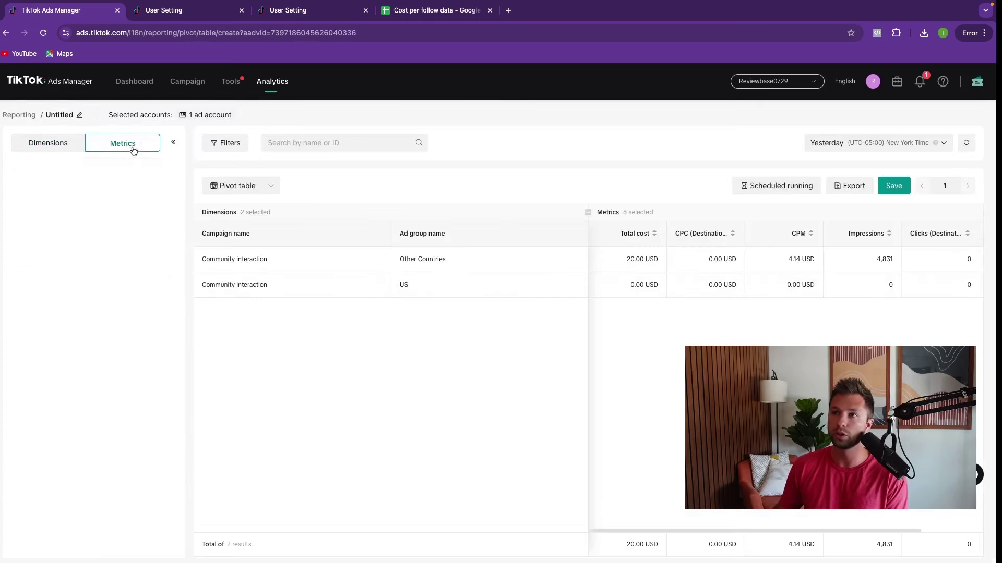
{"action": "type", "text": "fol"}
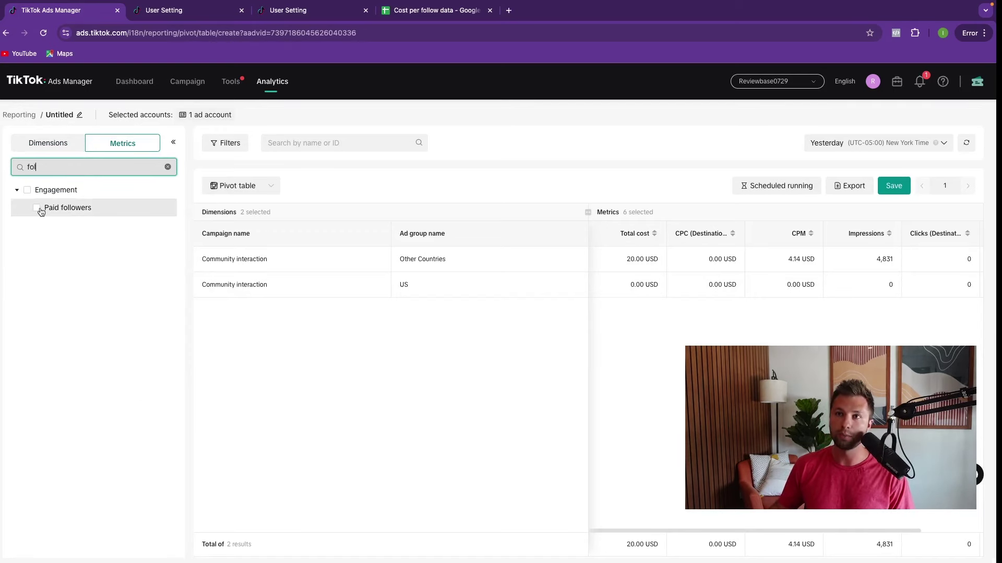
{"action": "left_click", "coordinate": [39, 210]}
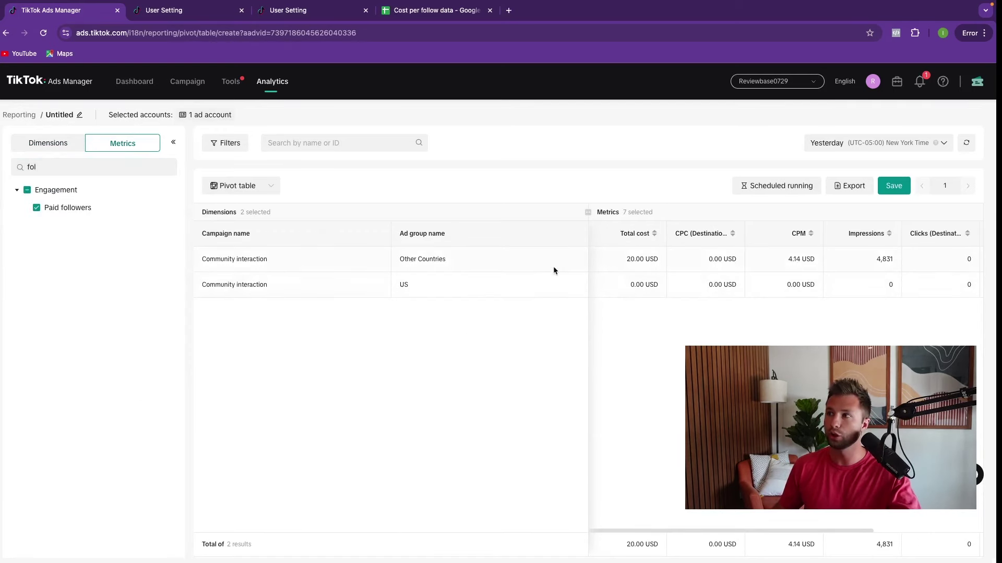
Add the Country/Region targeting dimension to the report and compare total cost and paid followers for each country
{"action": "left_click", "coordinate": [56, 150]}
{"action": "scroll", "coordinate": [116, 370], "scroll_direction": "down", "scroll_amount": 3}
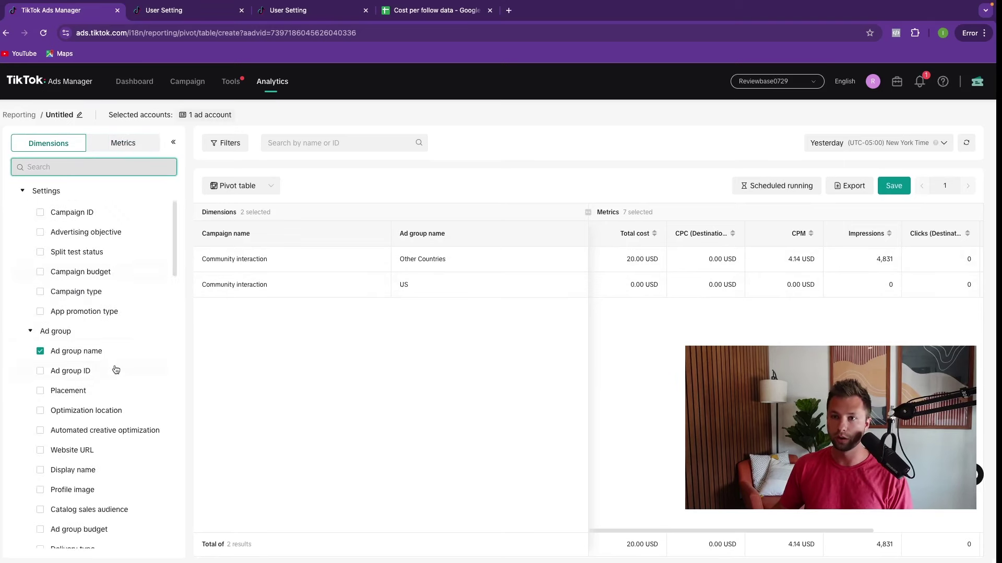
{"action": "scroll", "coordinate": [115, 369], "scroll_direction": "down", "scroll_amount": 8}
{"action": "scroll", "coordinate": [114, 368], "scroll_direction": "down", "scroll_amount": 3}
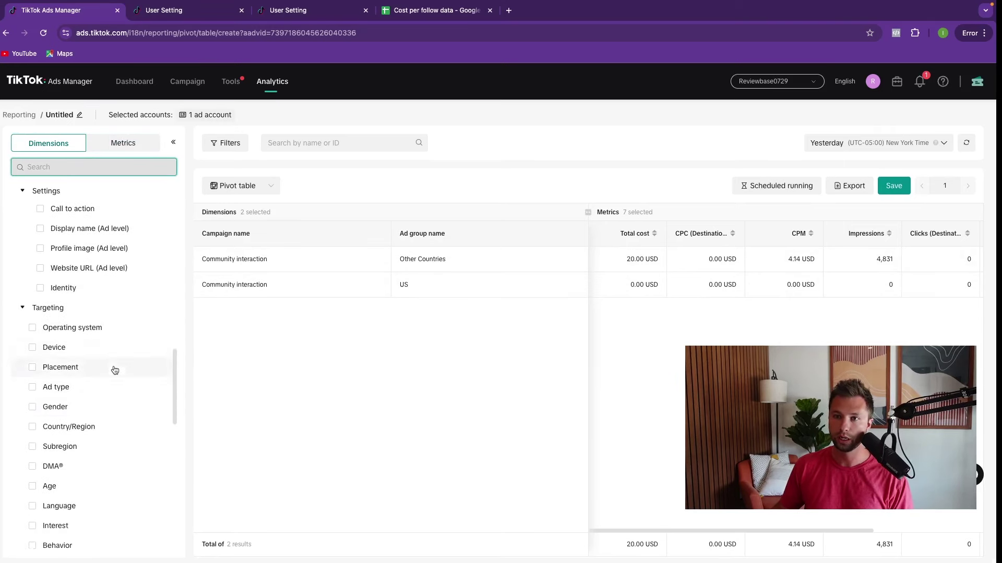
{"action": "left_click", "coordinate": [34, 401]}
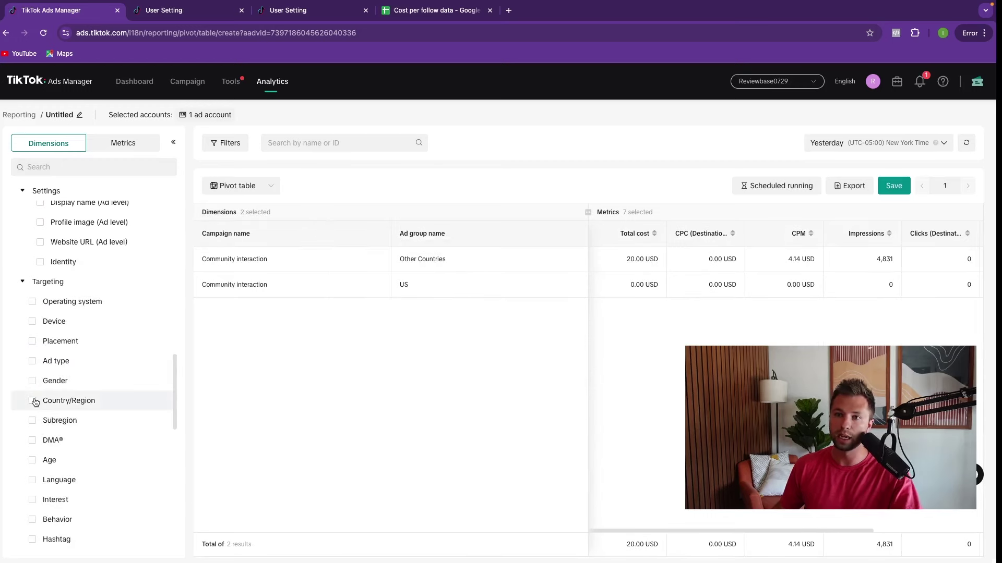
{"action": "left_click", "coordinate": [35, 402]}
{"action": "scroll", "coordinate": [835, 313], "scroll_direction": "right", "scroll_amount": 3}
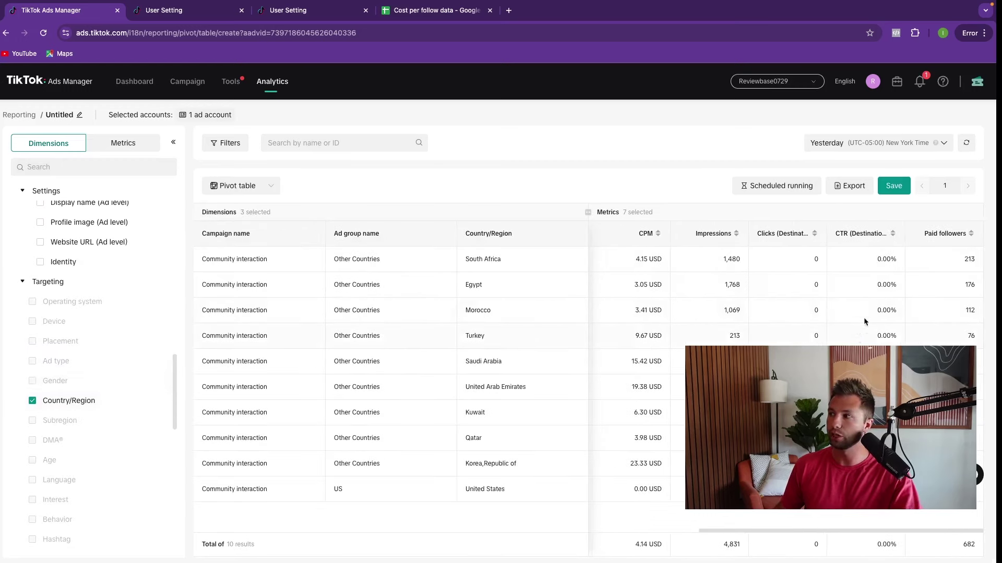
{"action": "scroll", "coordinate": [816, 330], "scroll_direction": "left", "scroll_amount": 3}
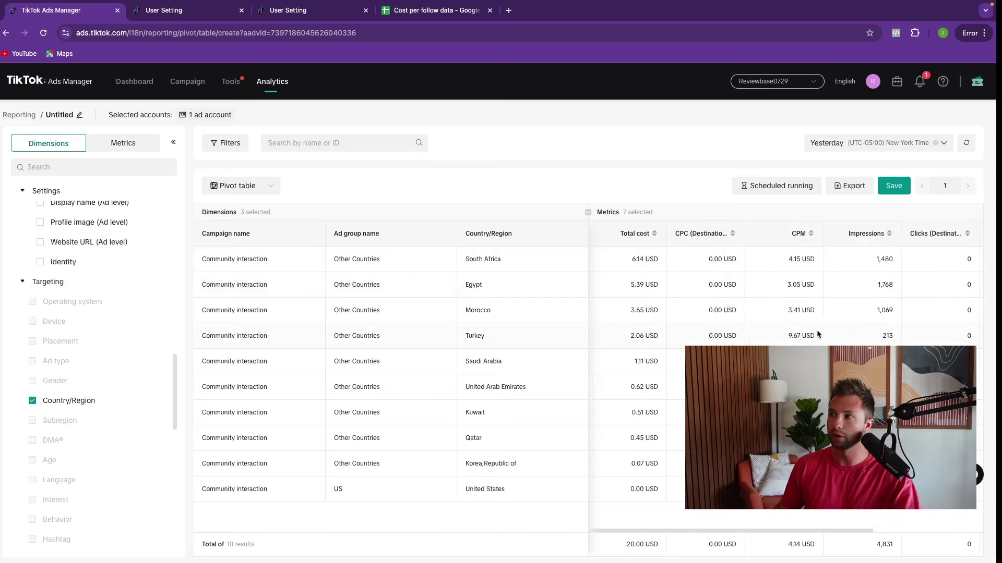
{"action": "scroll", "coordinate": [798, 331], "scroll_direction": "right", "scroll_amount": 3}
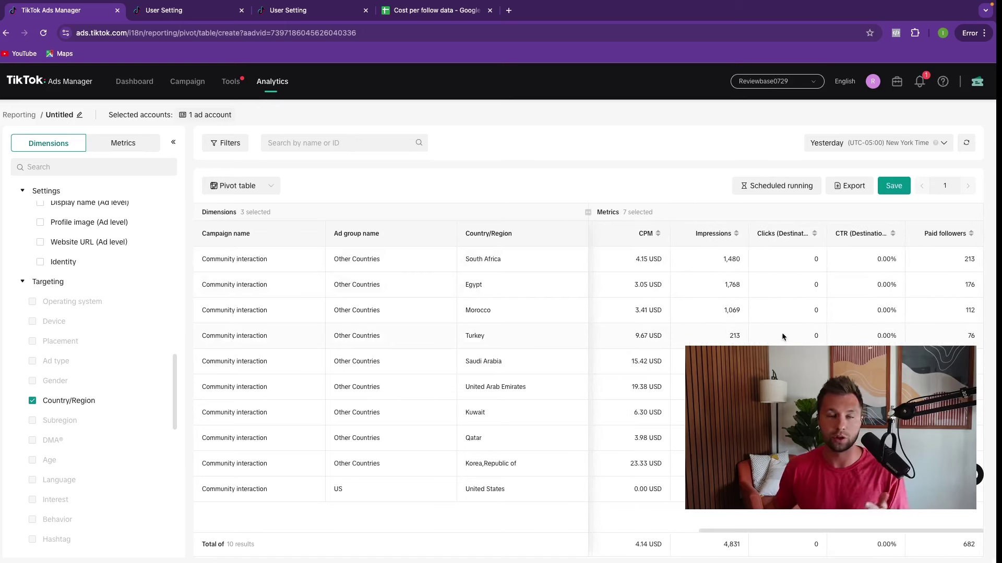